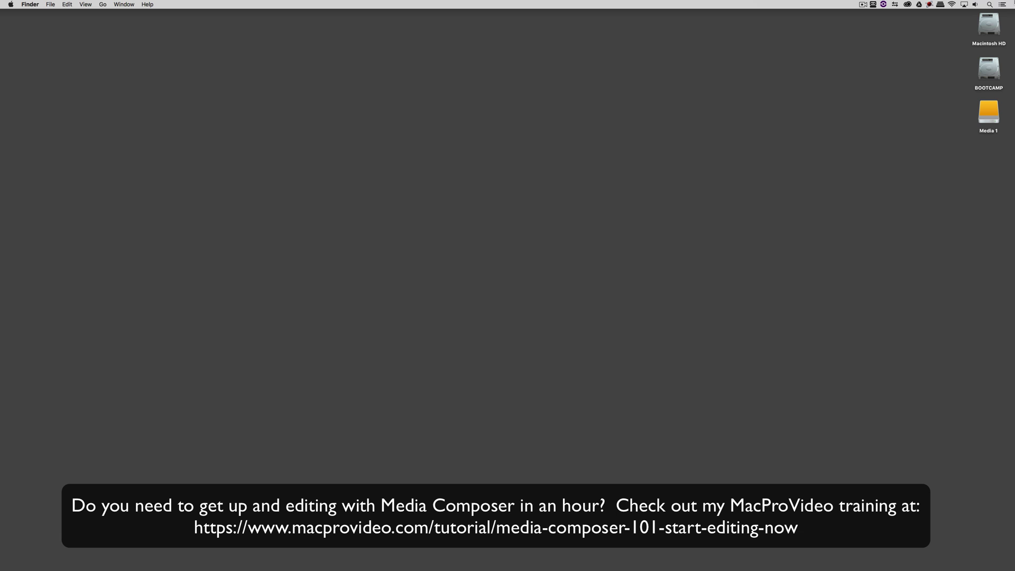
- Switch to Media Composer and open the Source Browser from the bin's Input menu
key("super+Tab")
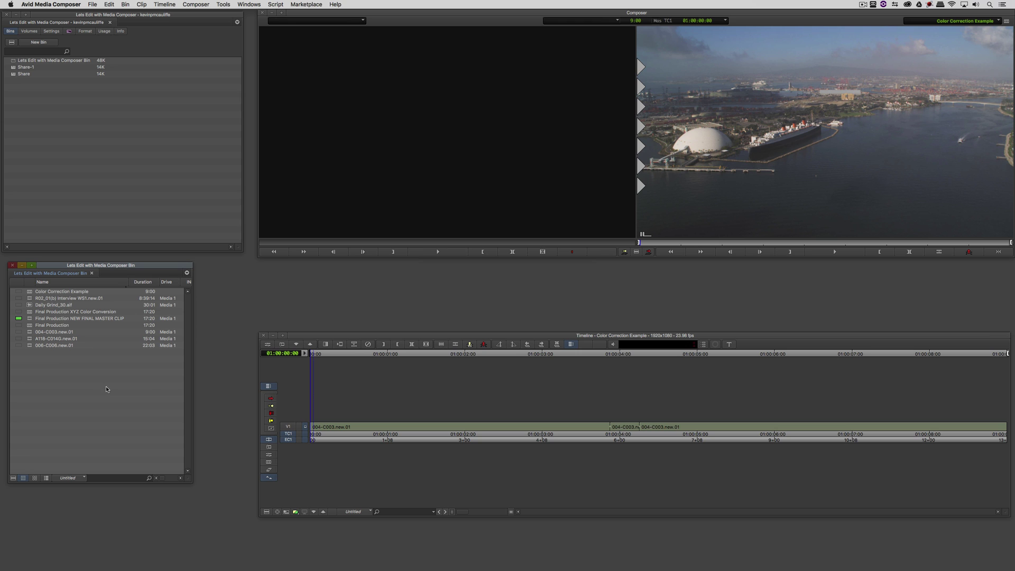
right_click(86, 379)
mouse_move(106, 391)
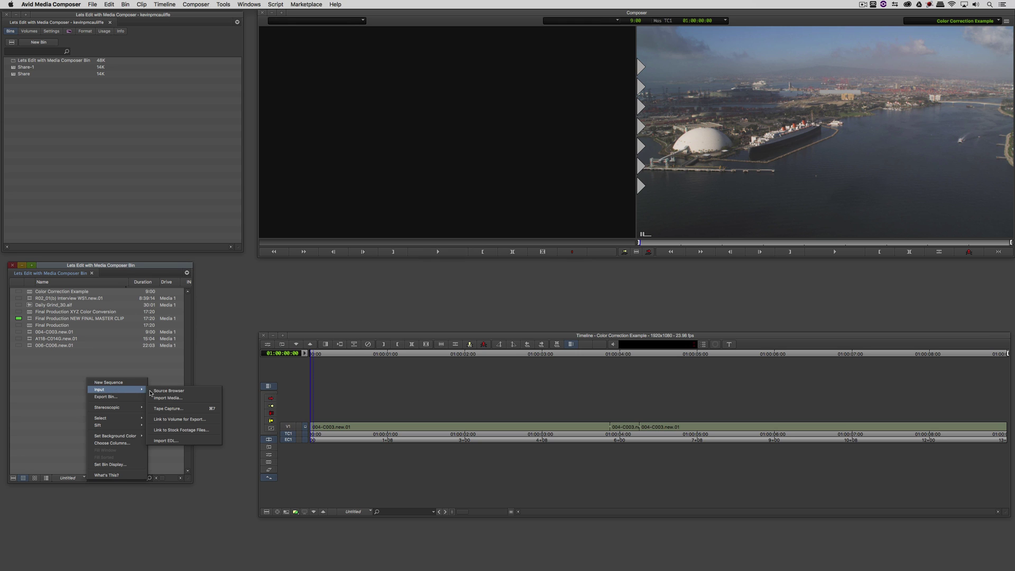
left_click(168, 391)
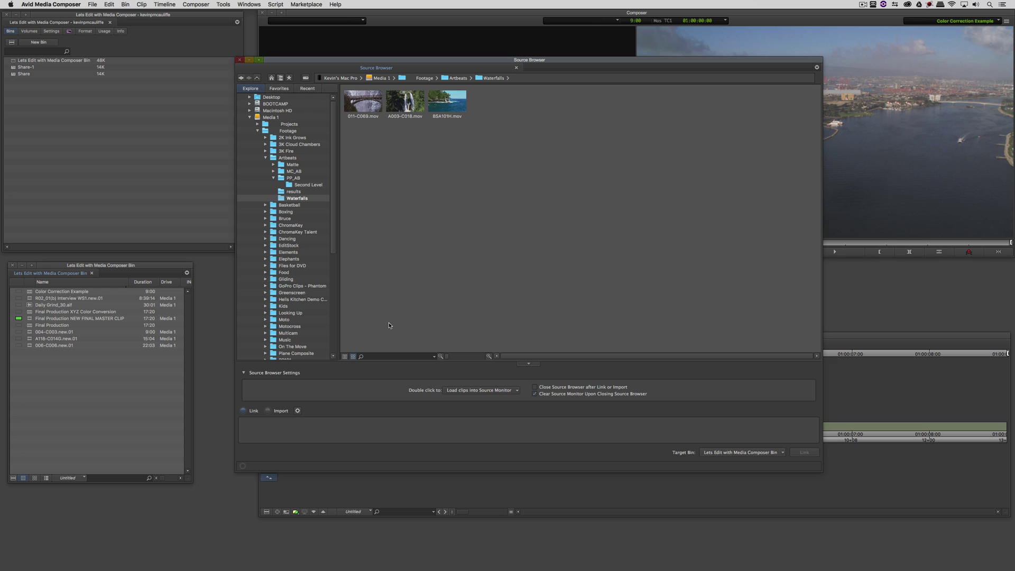
- Enlarge the clip thumbnails and select the bridge waterfall clip 011-C069.mov
left_click_drag(448, 358, 490, 360)
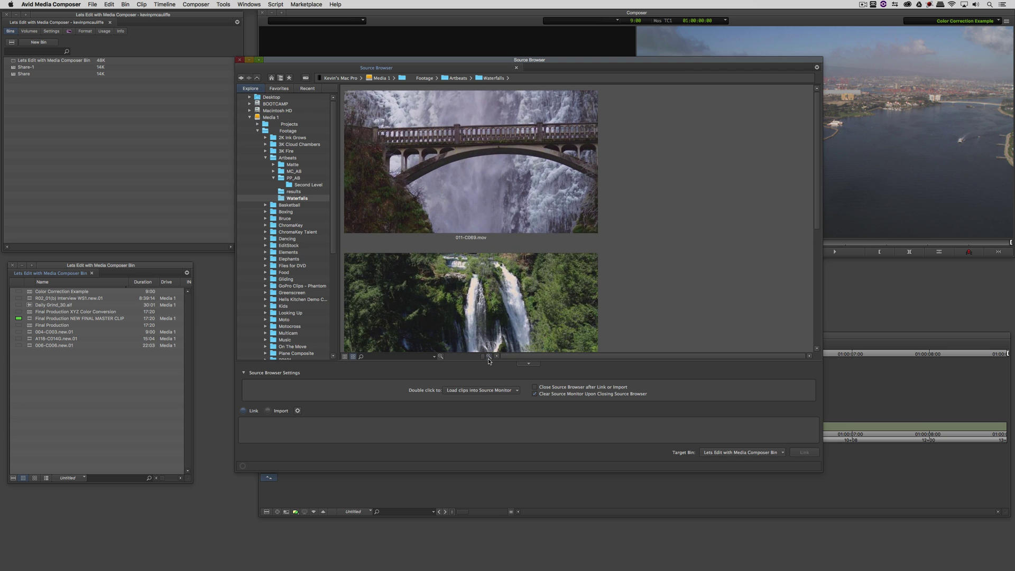
left_click(477, 192)
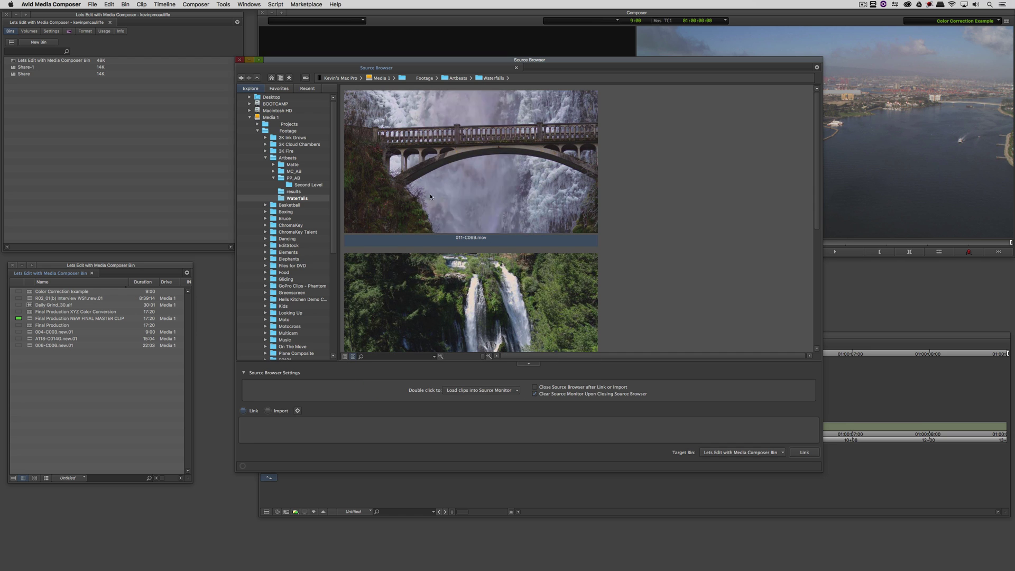
scroll(545, 196, "down", 5)
scroll(548, 196, "up", 4)
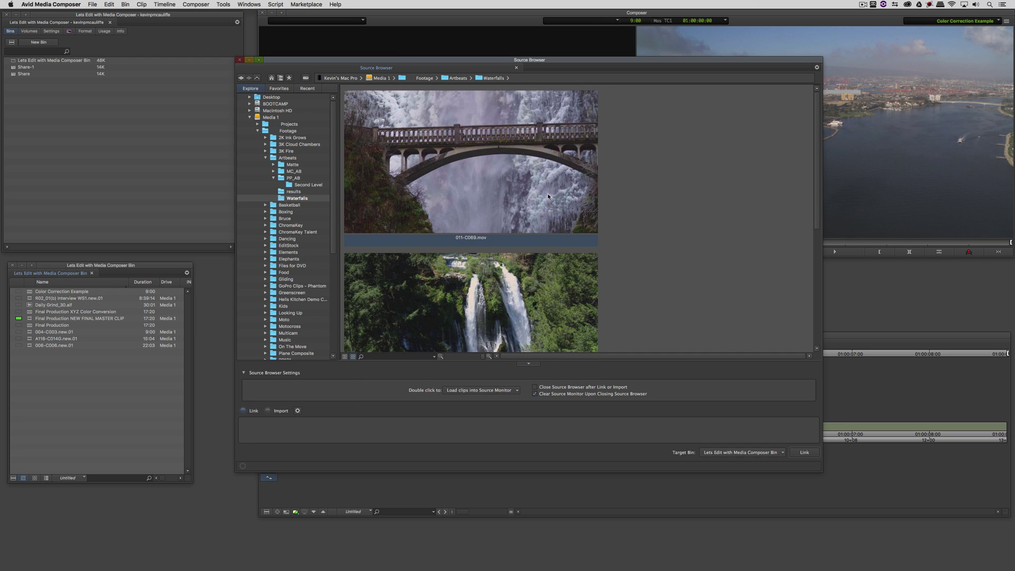
- Shrink the thumbnails back to small and hide the Source Browser settings panel
left_click_drag(817, 166, 819, 215)
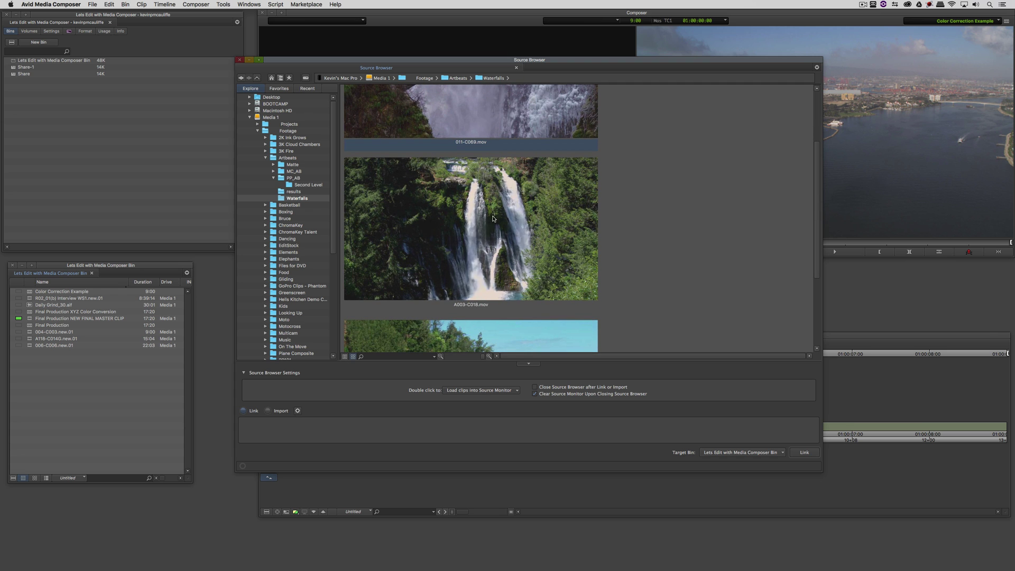
left_click_drag(819, 212, 818, 277)
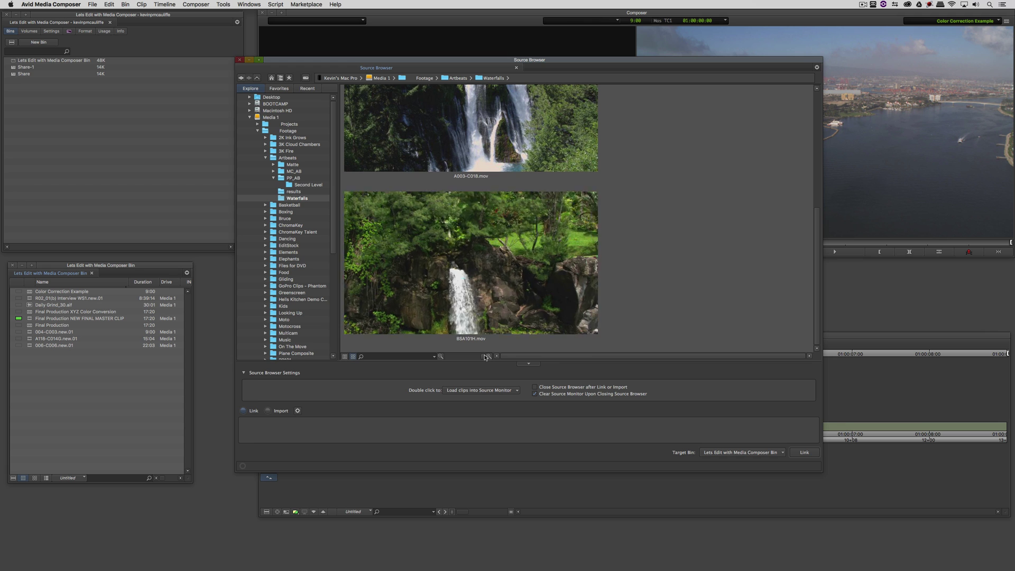
left_click_drag(482, 357, 447, 358)
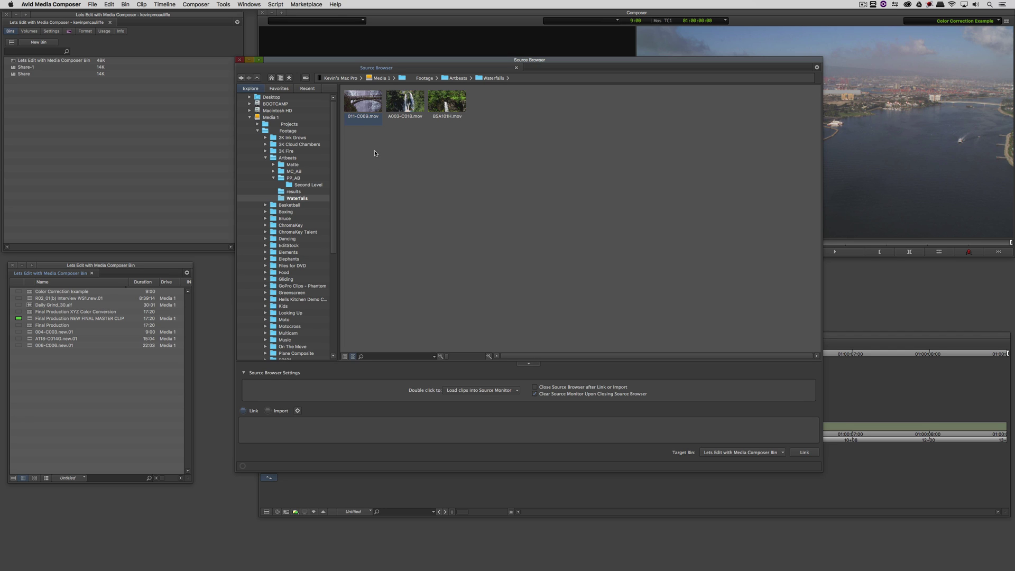
left_click(527, 365)
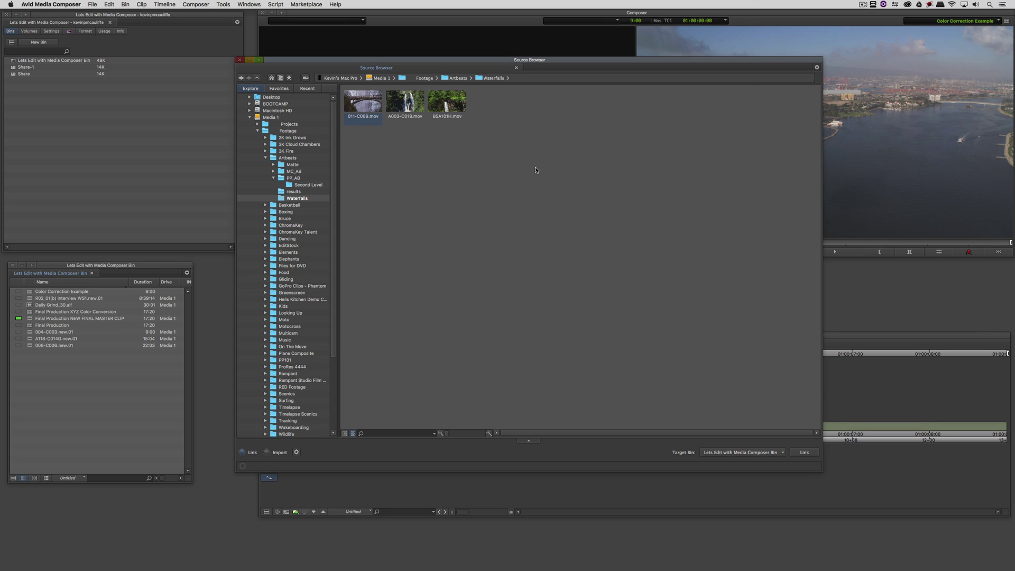
- Close the Source Browser to reveal the Composer and Color Correction Example timeline
left_click(240, 61)
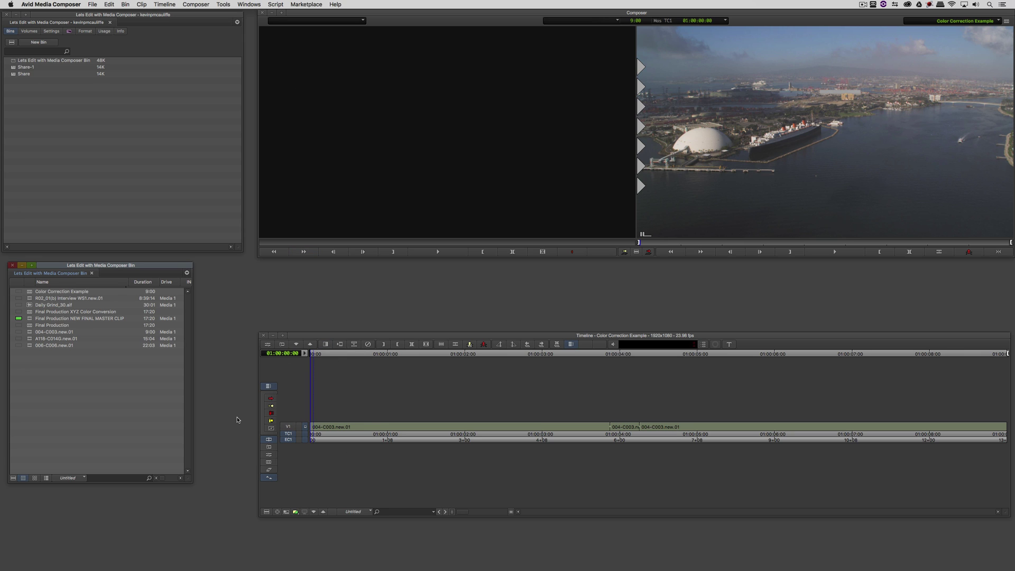
- In Interface settings, enable Show Source/Record colors for both Composer and Timeline, and apply
left_click(49, 31)
scroll(89, 138, "down", 5)
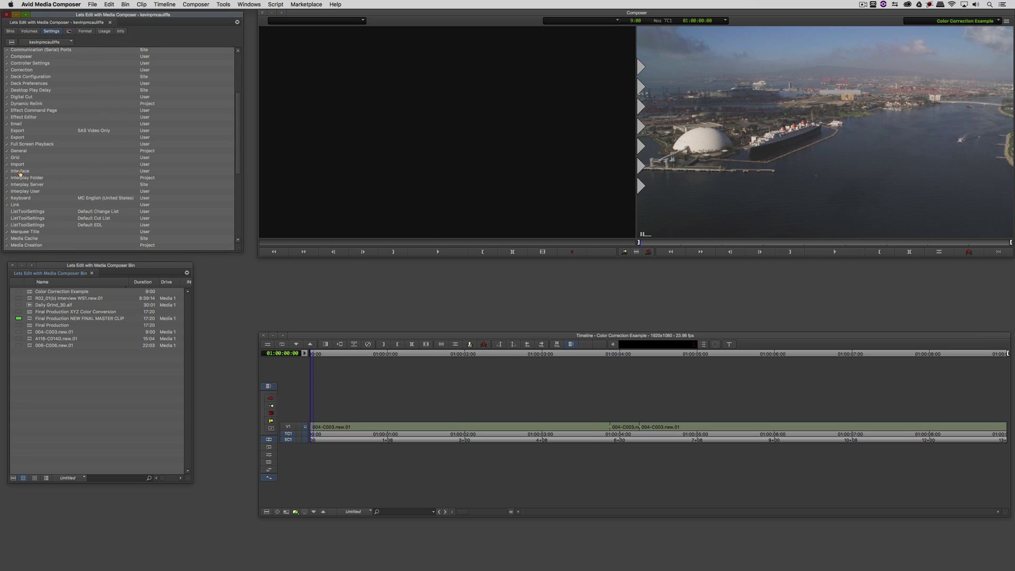
double_click(20, 171)
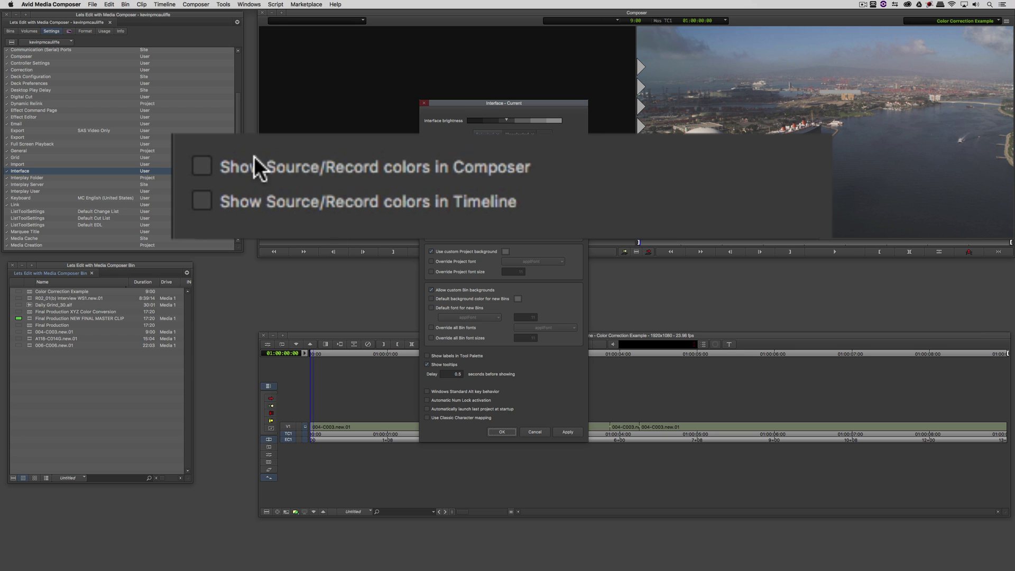
left_click(427, 182)
left_click(427, 191)
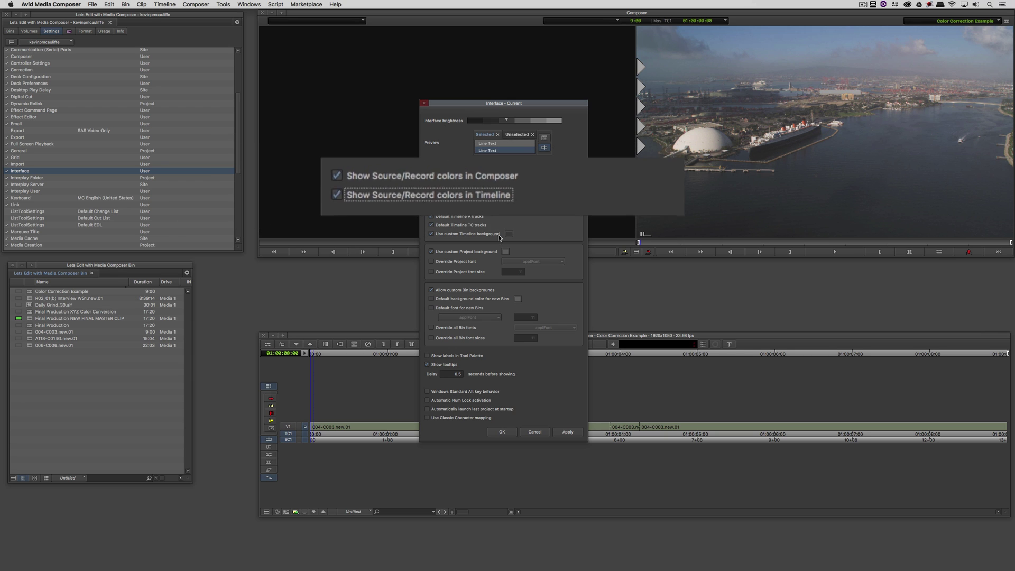
left_click(568, 433)
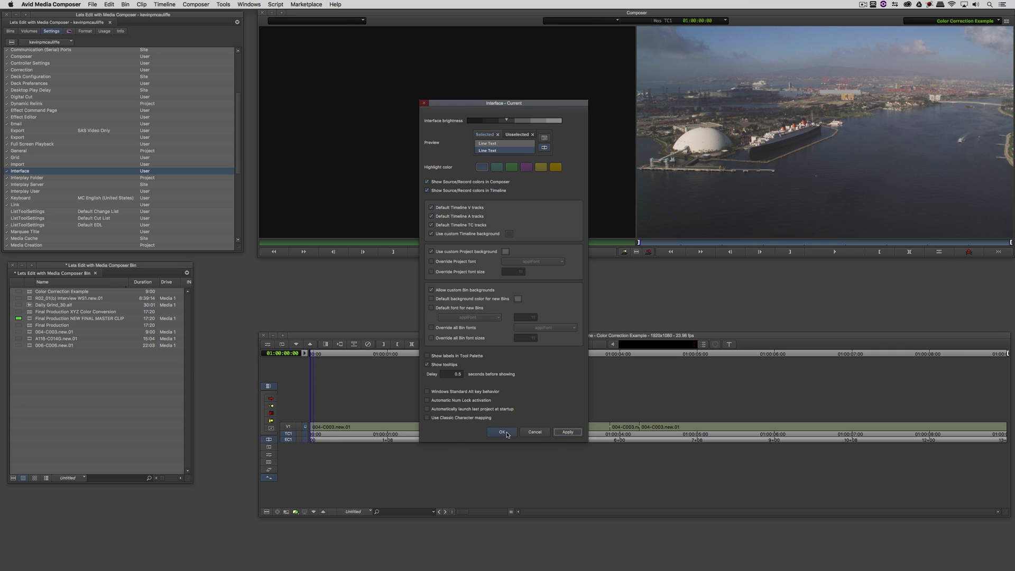
key("Return")
left_click(287, 427)
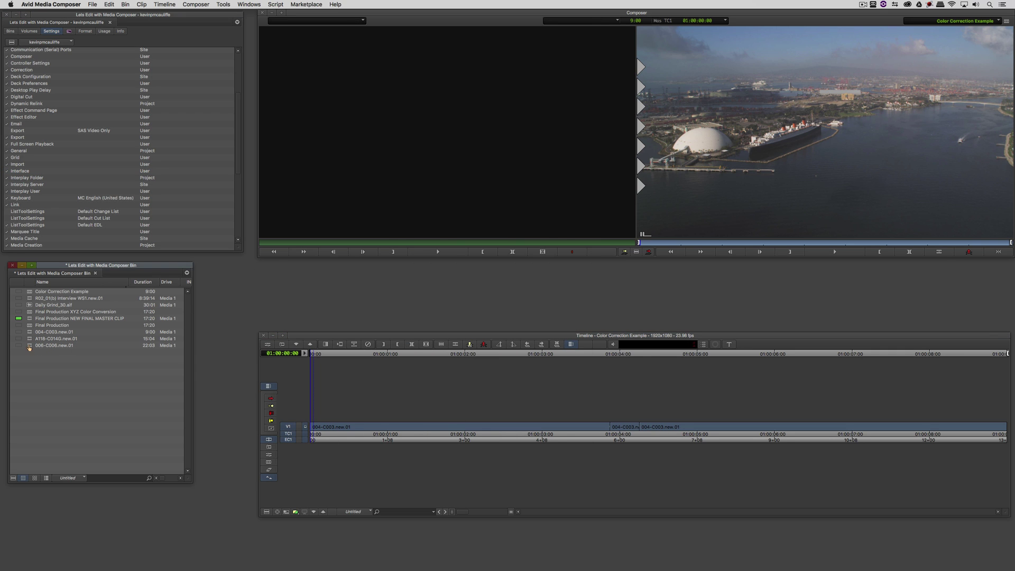
- Load 006-C006.new.01 into the source monitor and open the Timeline settings' Edit tab
double_click(33, 345)
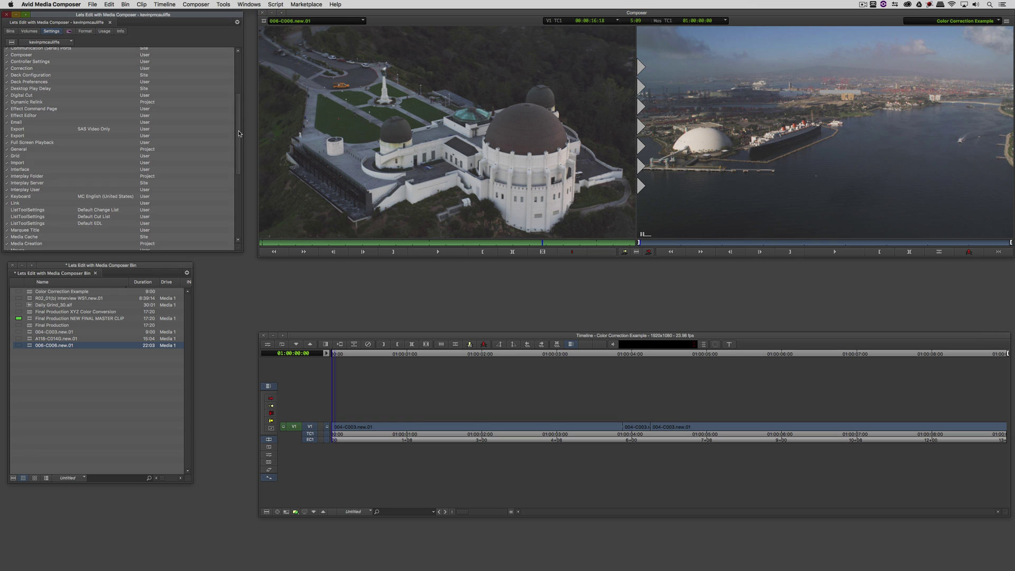
left_click_drag(237, 118, 233, 199)
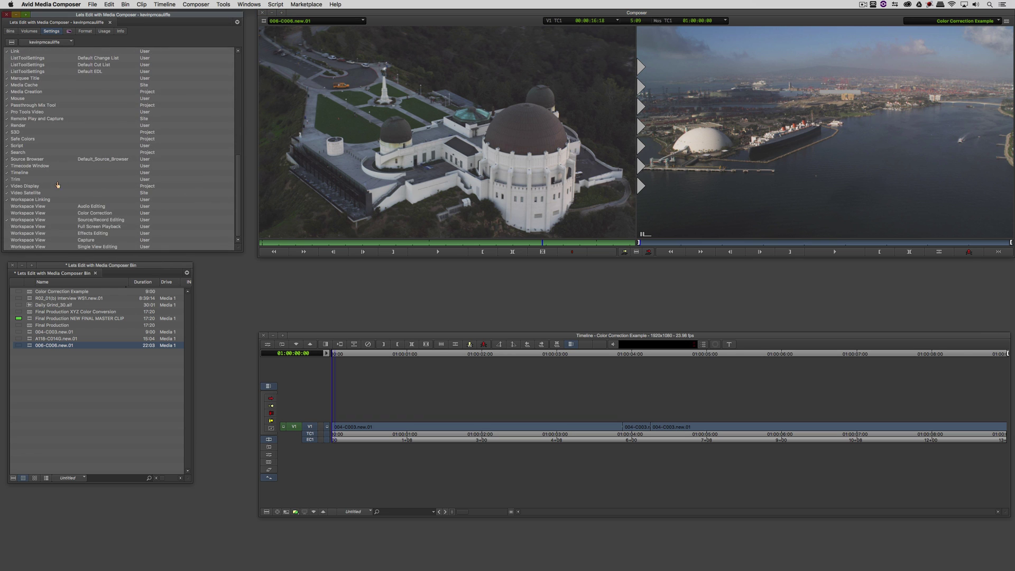
double_click(31, 173)
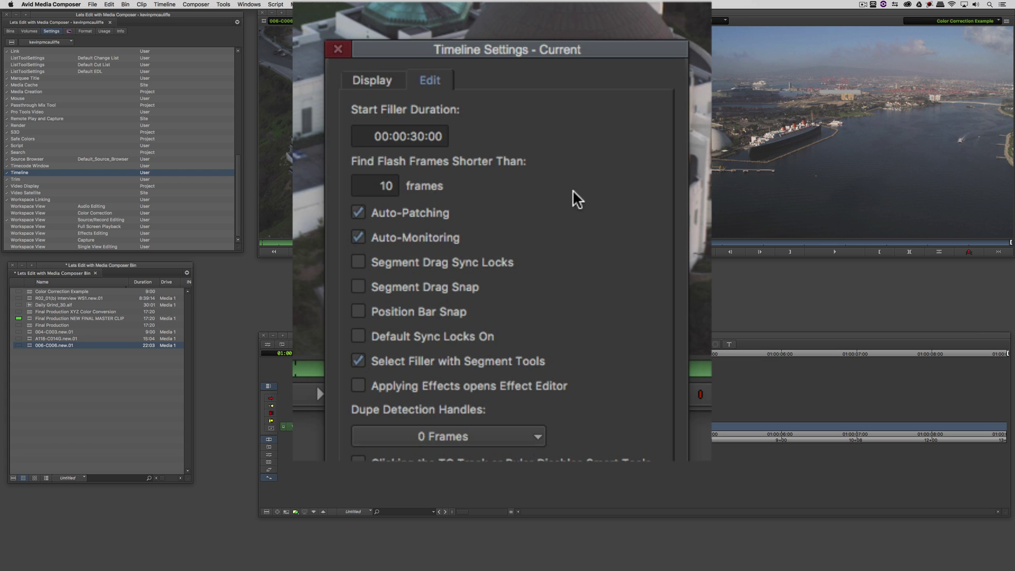
- Enable Position Bar Snap, then scrub the sequence to the 01:00:04:06 cut and back
left_click(406, 312)
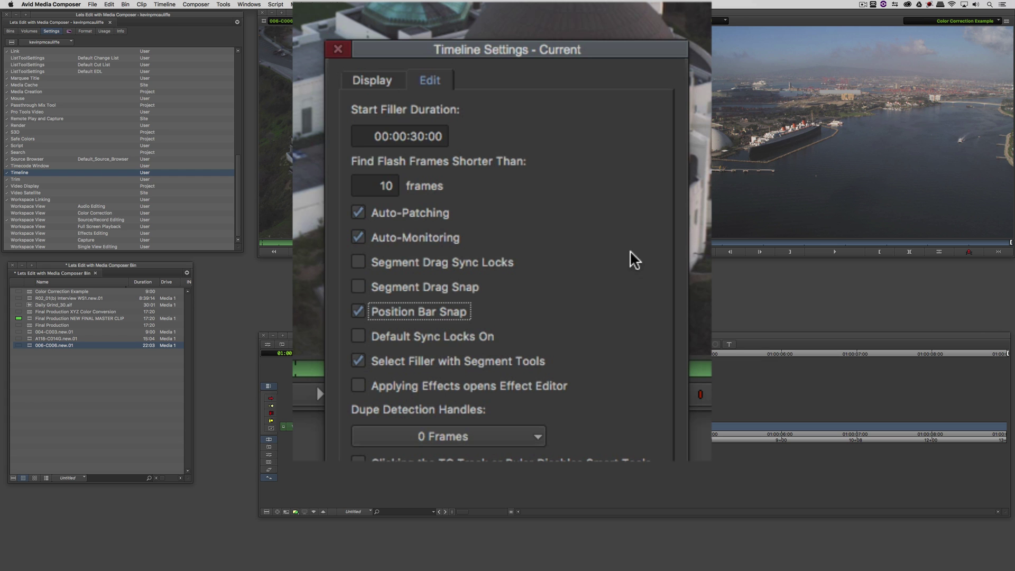
left_click(520, 403)
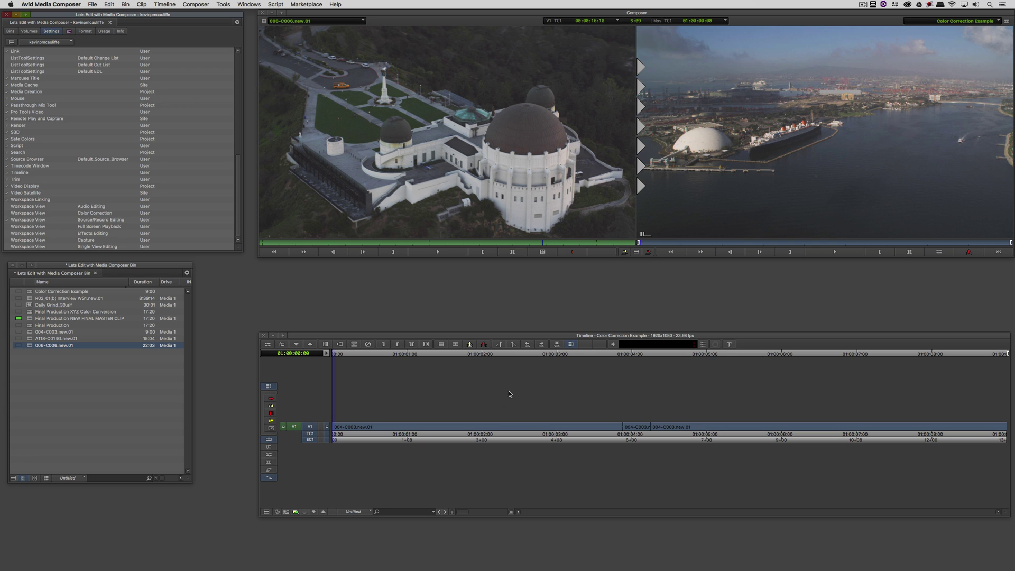
left_click_drag(608, 429, 682, 429)
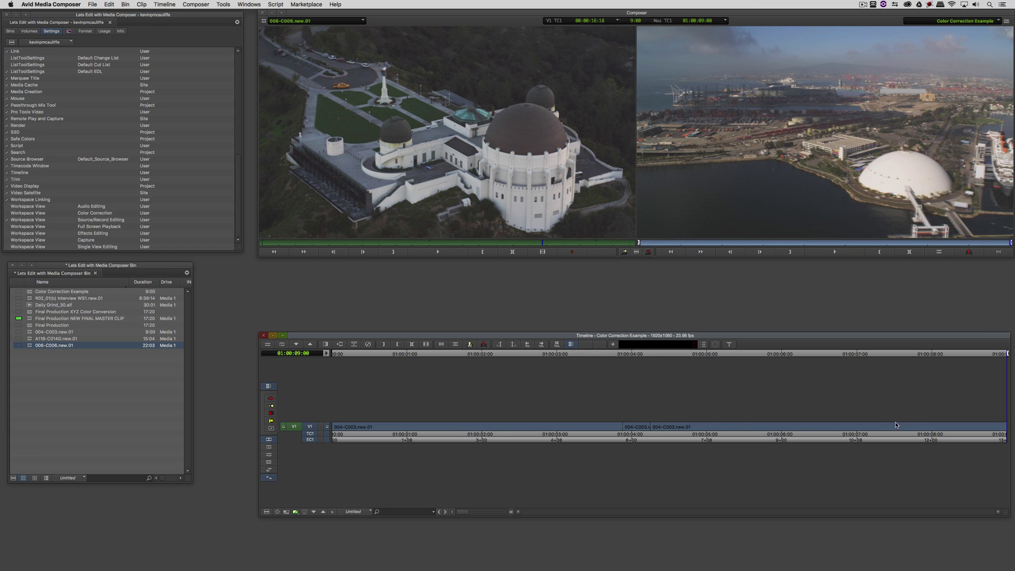
key("Home")
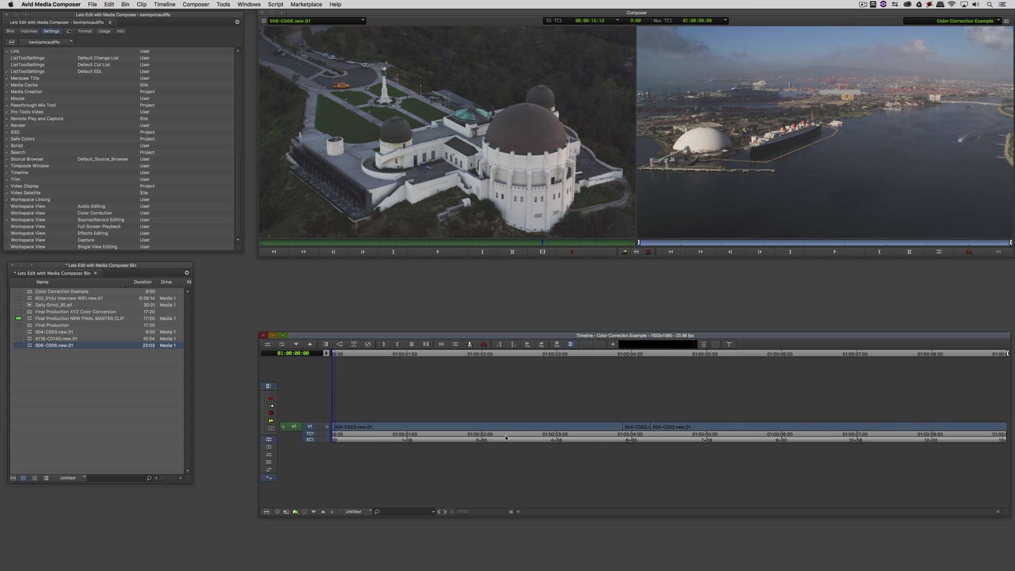
left_click_drag(406, 438, 950, 423)
left_click_drag(809, 432, 630, 447)
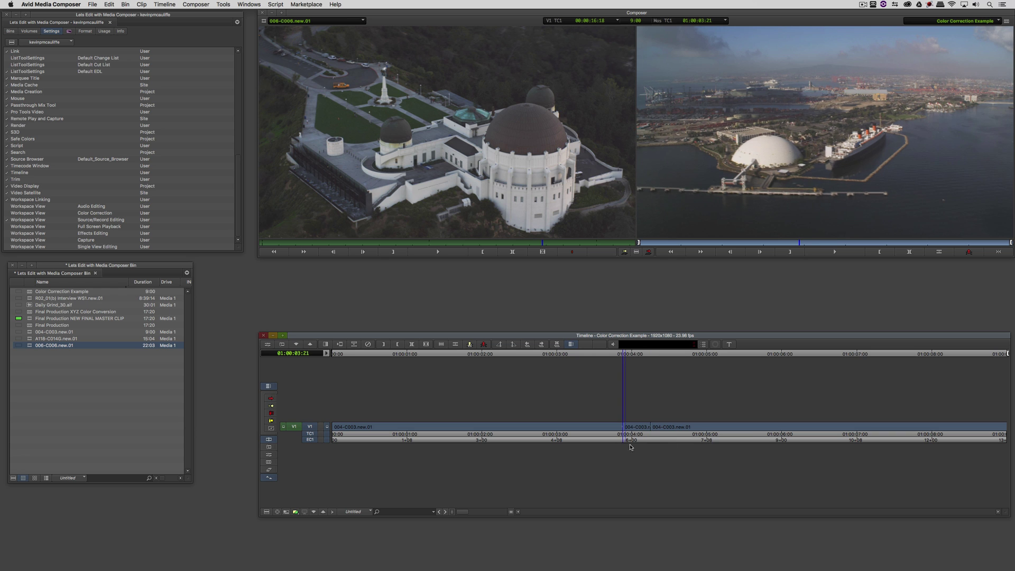
- Jump back and forth through the sequence's edit points with the A and S keys
key("s")
key("s")
key("s")
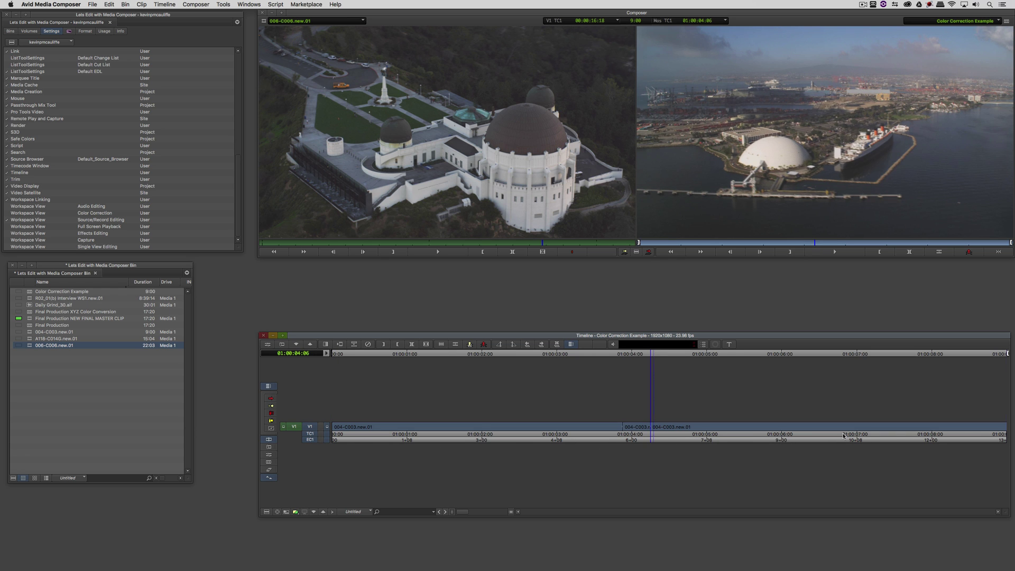
key("a")
key("a")
key("a")
key("s")
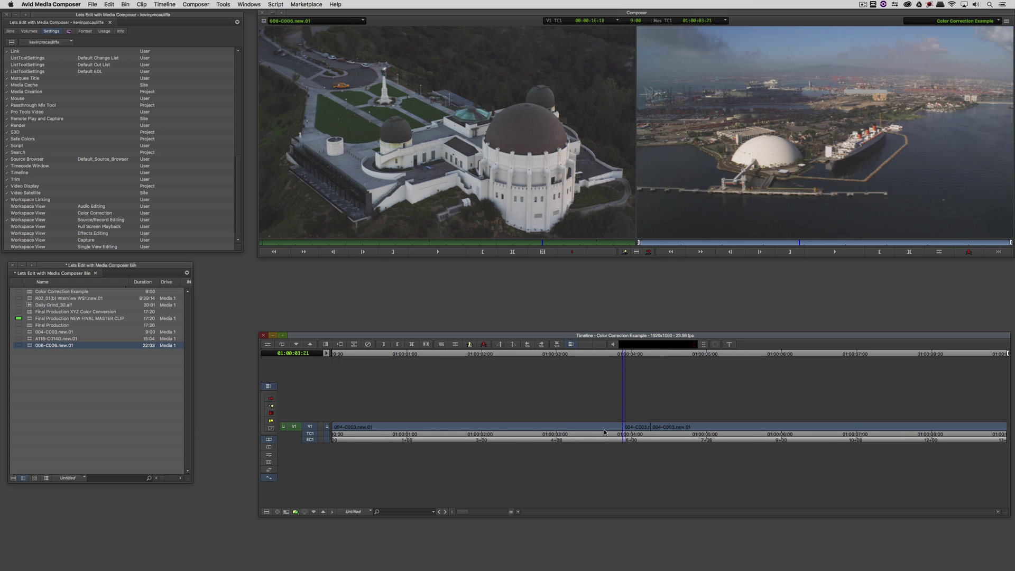
key("s")
key("s")
key("a")
key("a")
key("a")
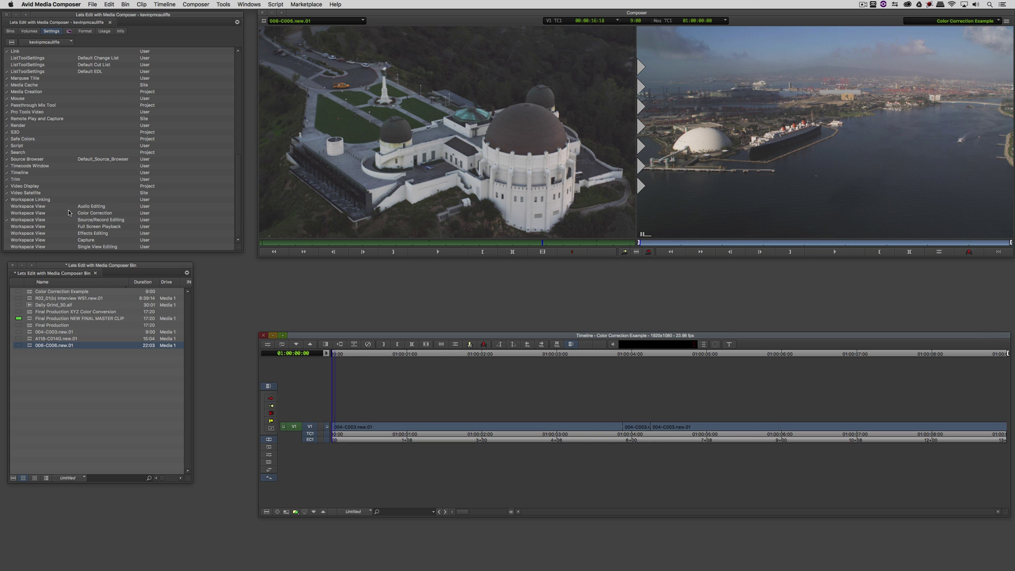
double_click(32, 175)
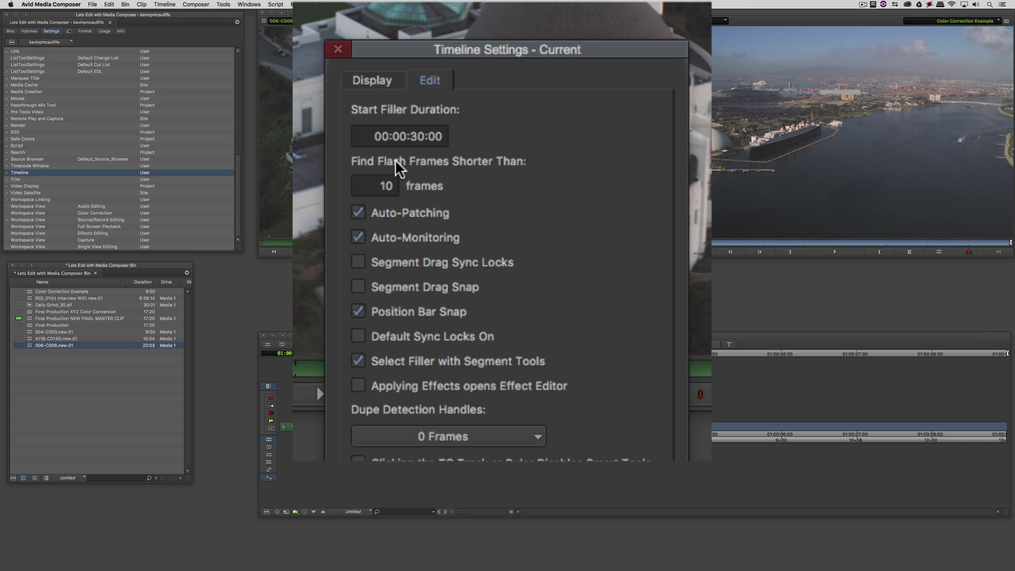
- Uncheck Position Bar Snap, check Applying Effects opens Effect Editor, and confirm with OK
left_click(410, 311)
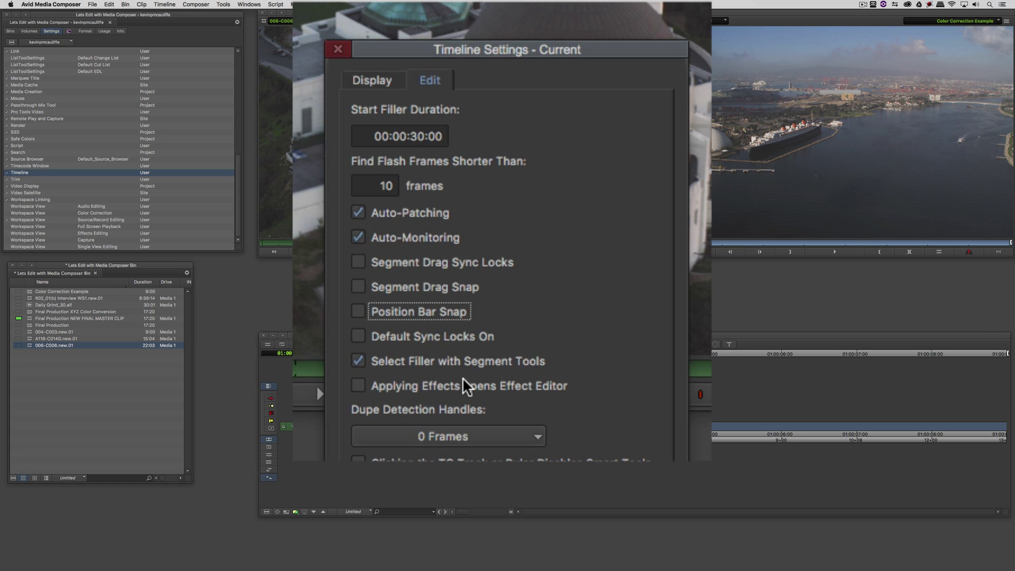
left_click(404, 389)
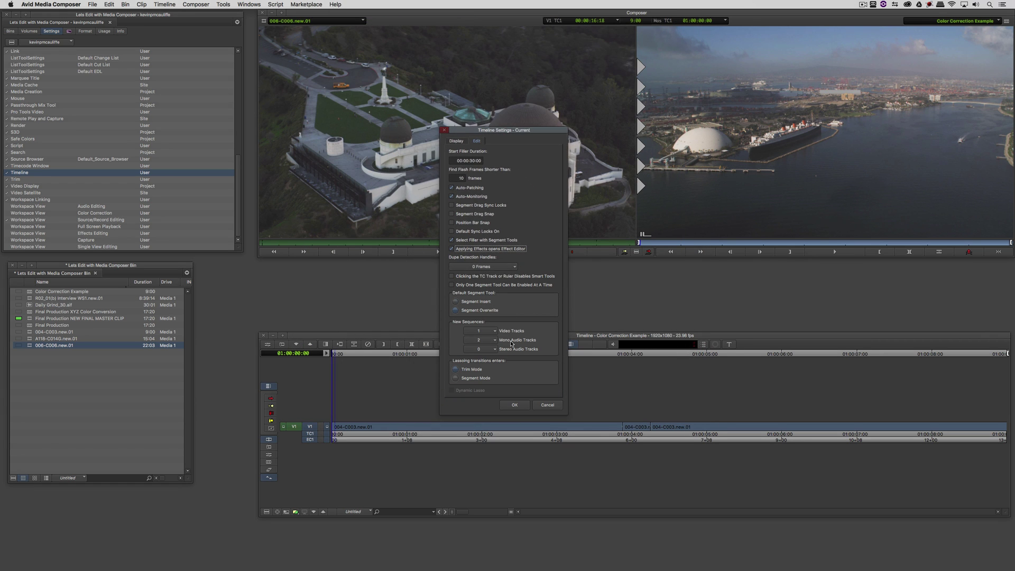
left_click(513, 404)
- Apply S_Effect to the first V1 clip, close the effect windows, and load Daily Grind_30.aif
key("super+8")
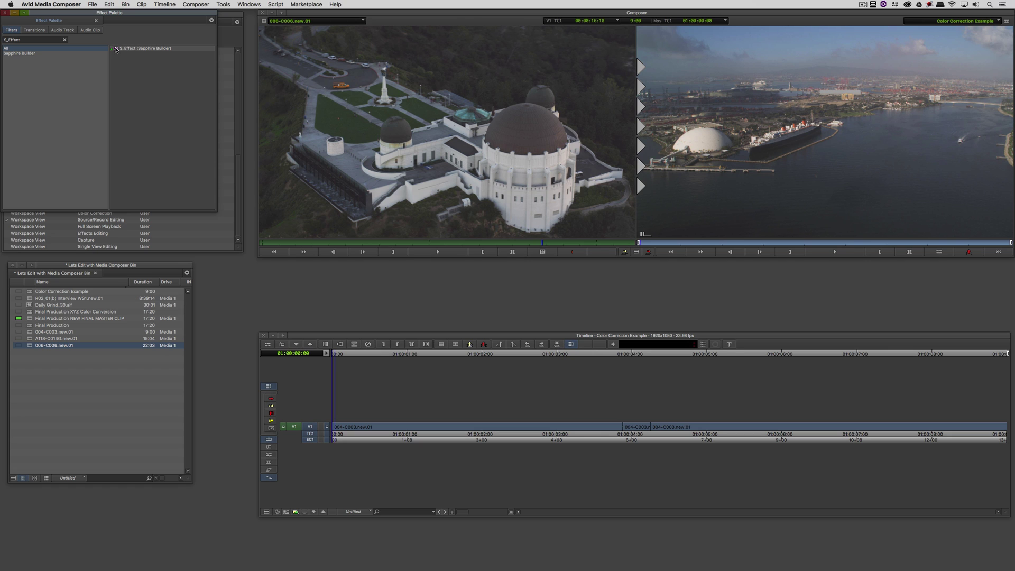
left_click_drag(340, 139, 465, 429)
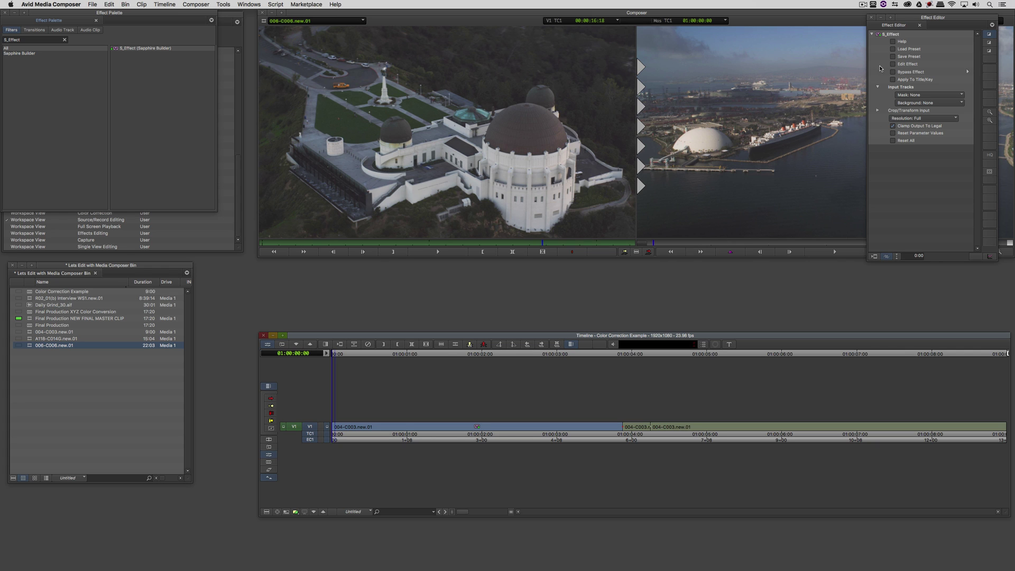
left_click(871, 18)
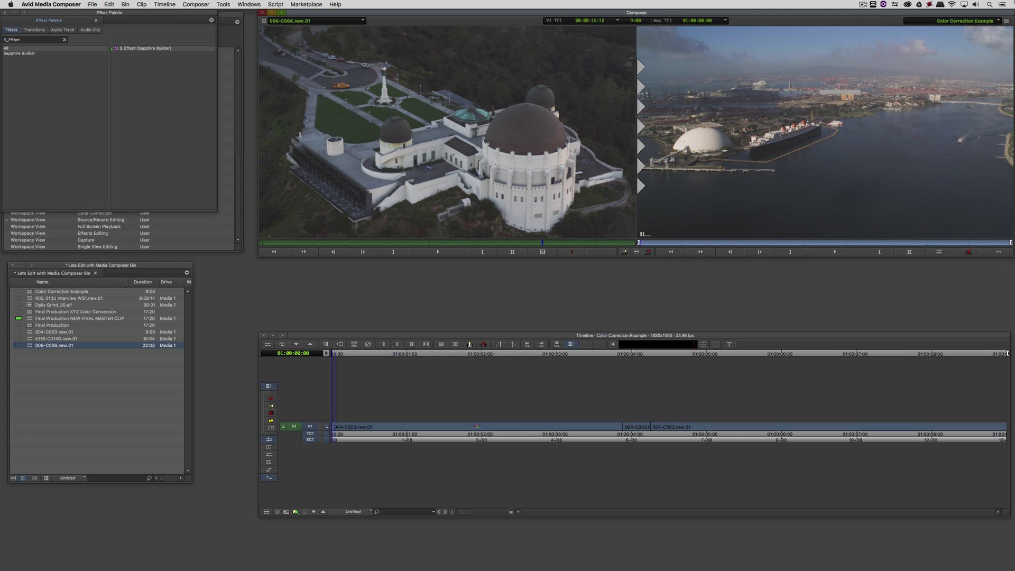
left_click(5, 12)
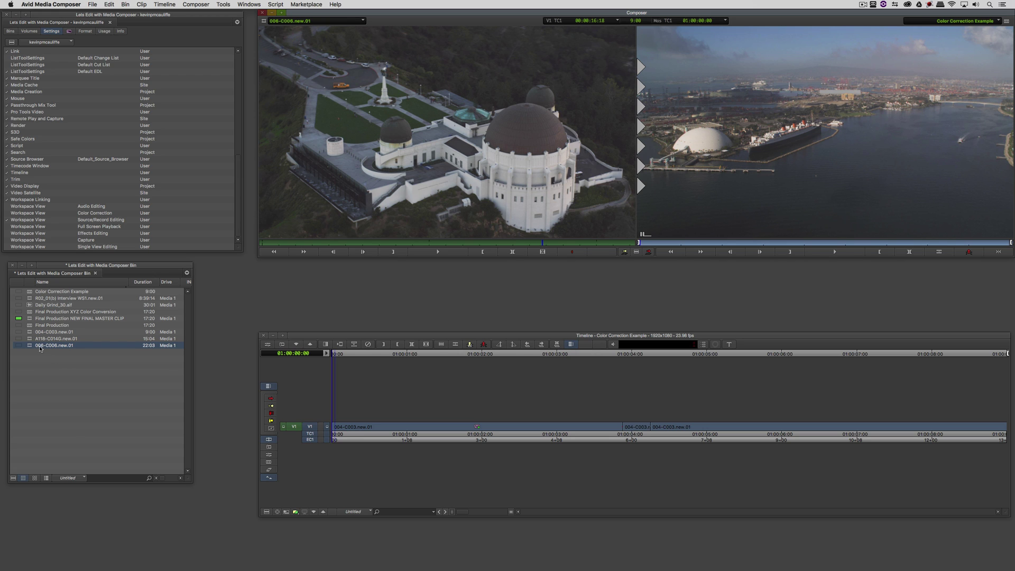
left_click_drag(31, 305, 409, 191)
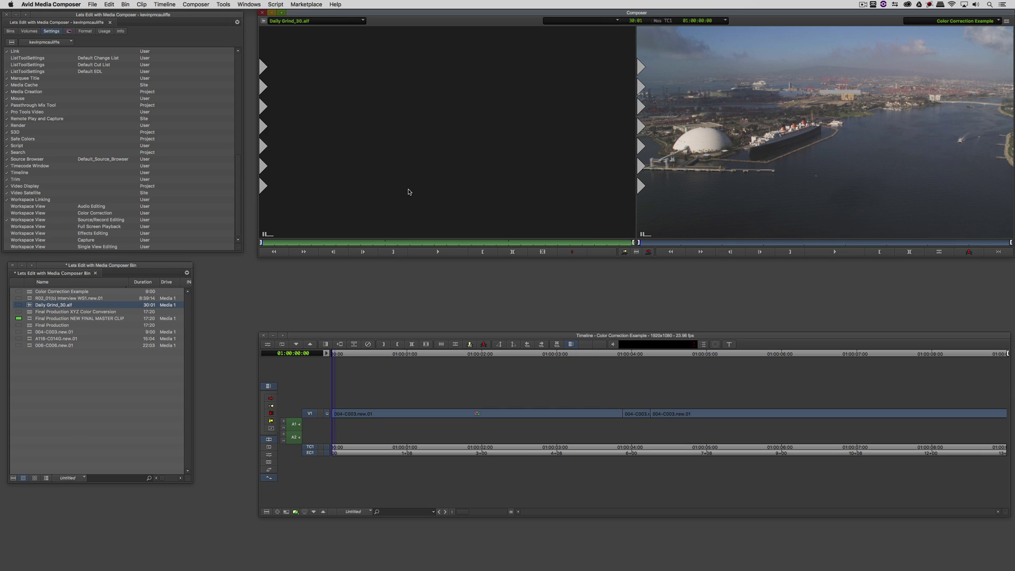
- Turn off the V1 record track and overwrite Daily Grind_30.aif onto A1 and A2
left_click(708, 192)
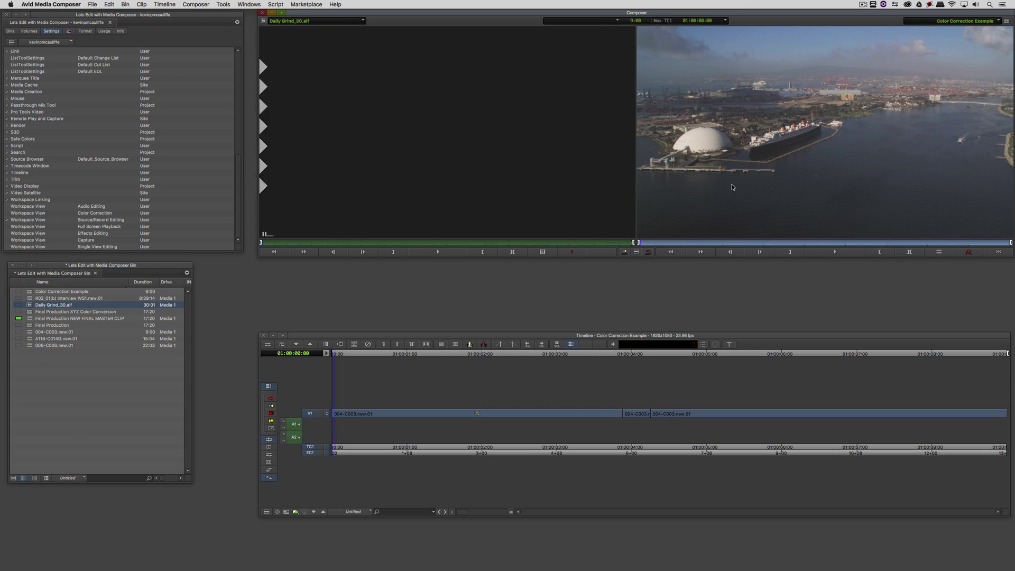
left_click(310, 415)
left_click(353, 416)
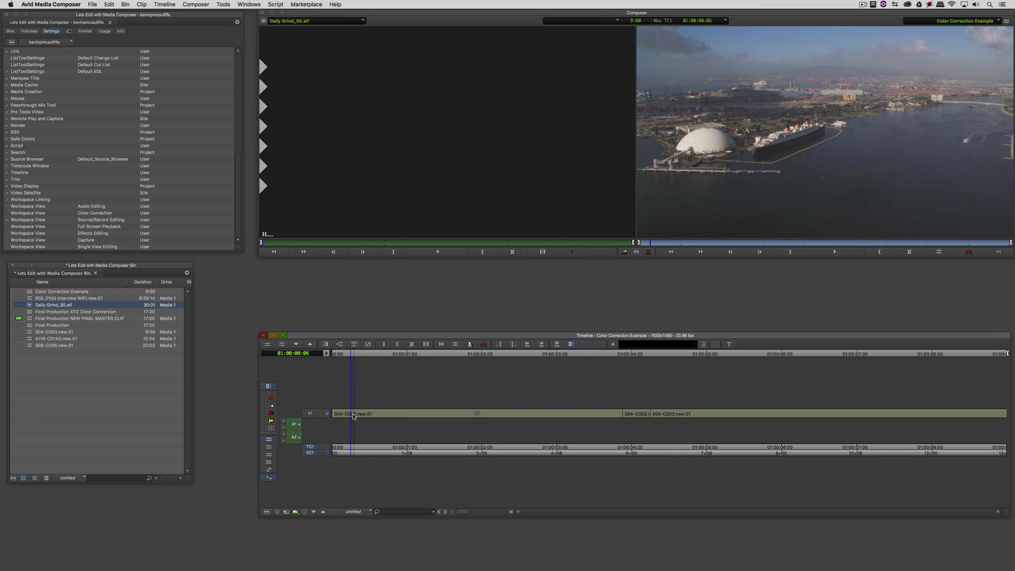
key("End")
left_click(314, 414)
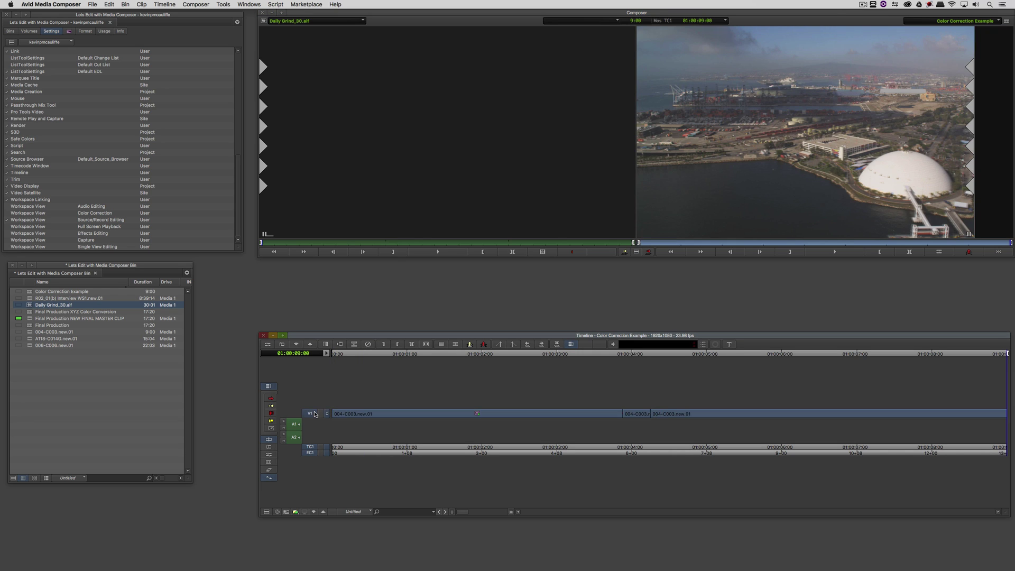
left_click(315, 414)
left_click(313, 415)
left_click(312, 416)
key("b")
- Repatch the source audio to A3/A4, overwrite again, and park at 01:00:01:00
left_click(394, 427)
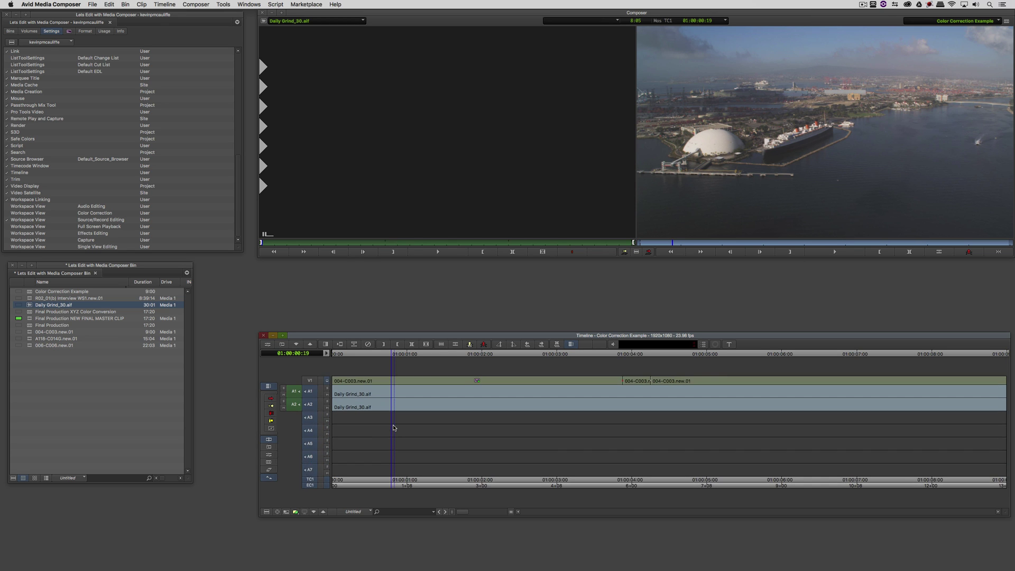
left_click_drag(294, 384, 311, 477)
key("b")
key("b")
key("b")
key("Home")
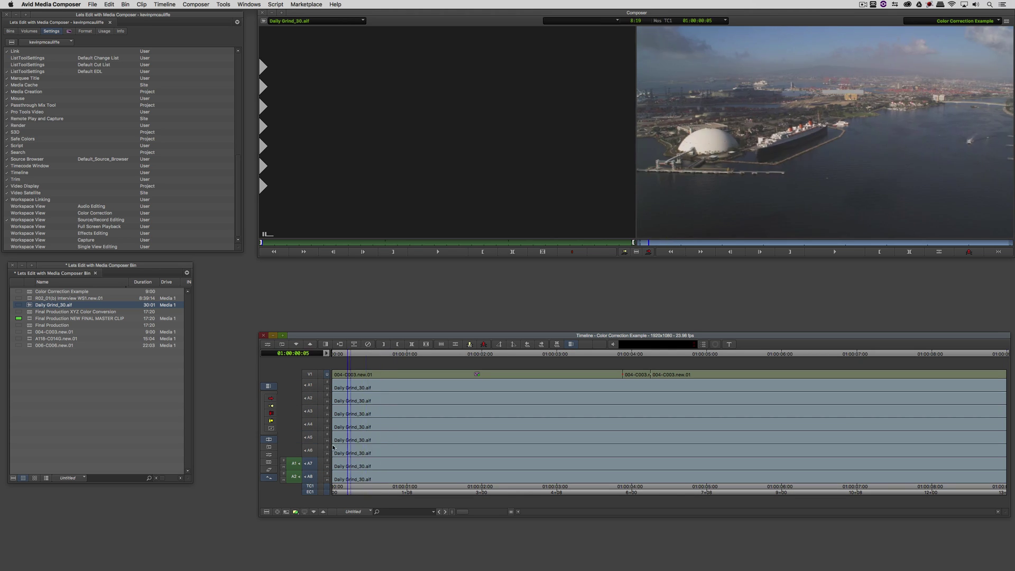
key("plus")
key("1")
key("0")
key("0")
key("Return")
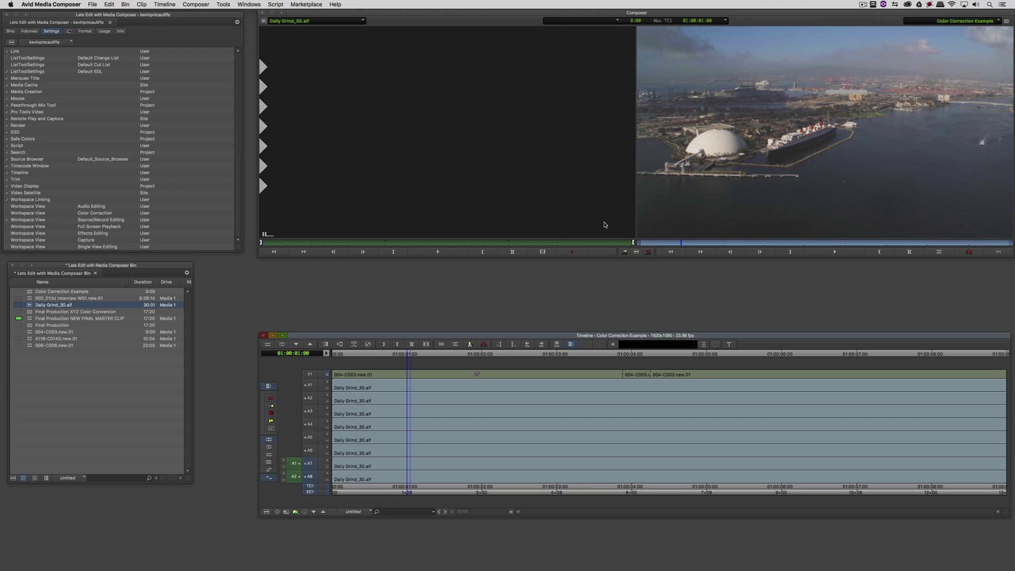
- Open Tools > Audio Mixer, widen it to show A1–A8, and set its mode to Stereo
left_click(248, 4)
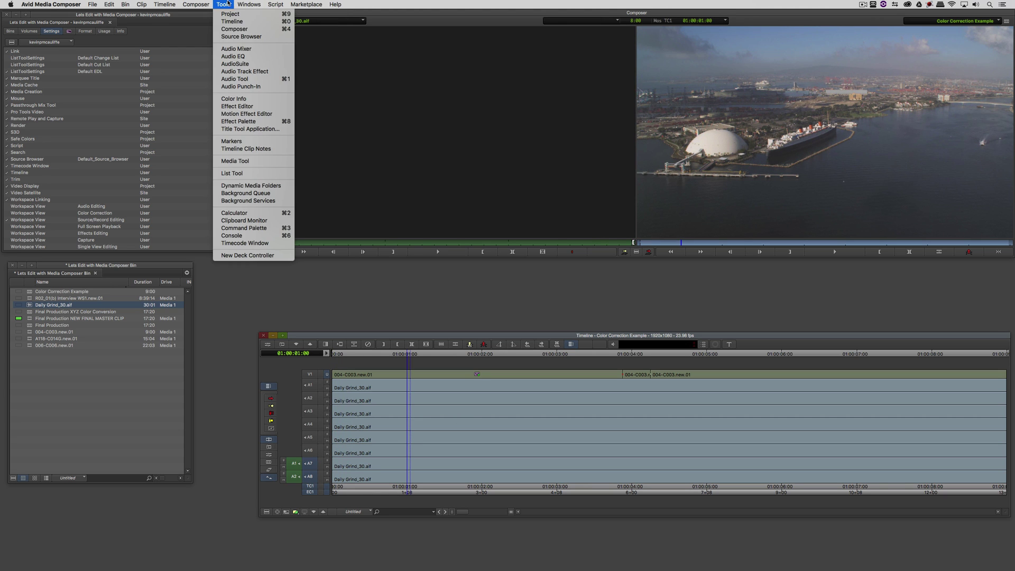
left_click(233, 50)
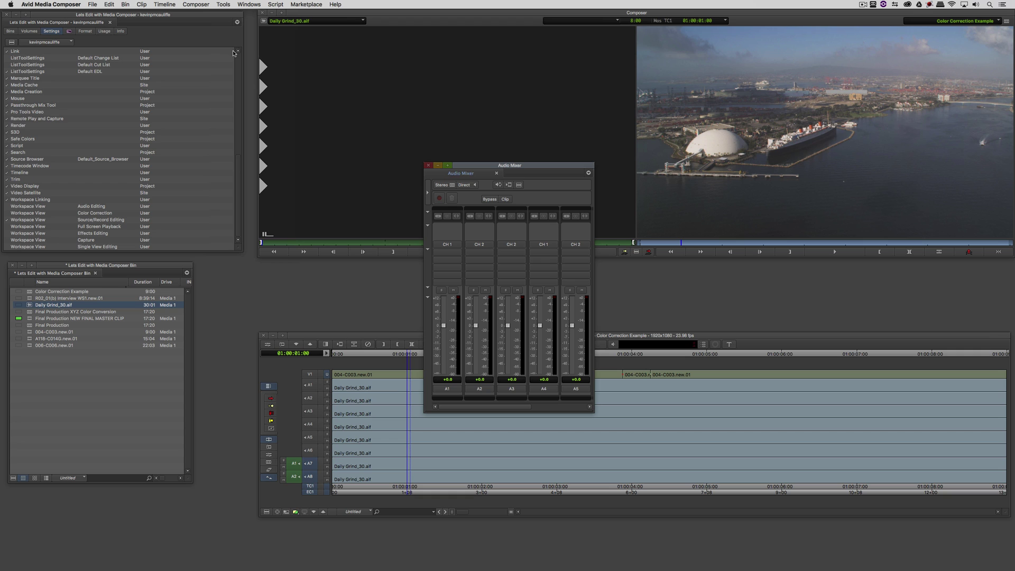
left_click_drag(467, 165, 274, 64)
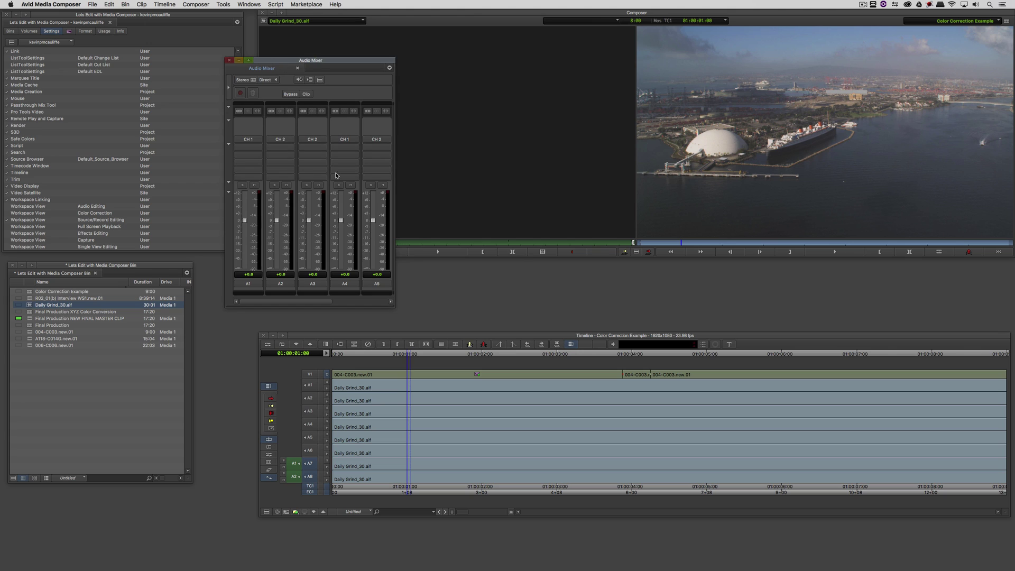
left_click_drag(395, 271, 496, 270)
left_click_drag(494, 270, 493, 270)
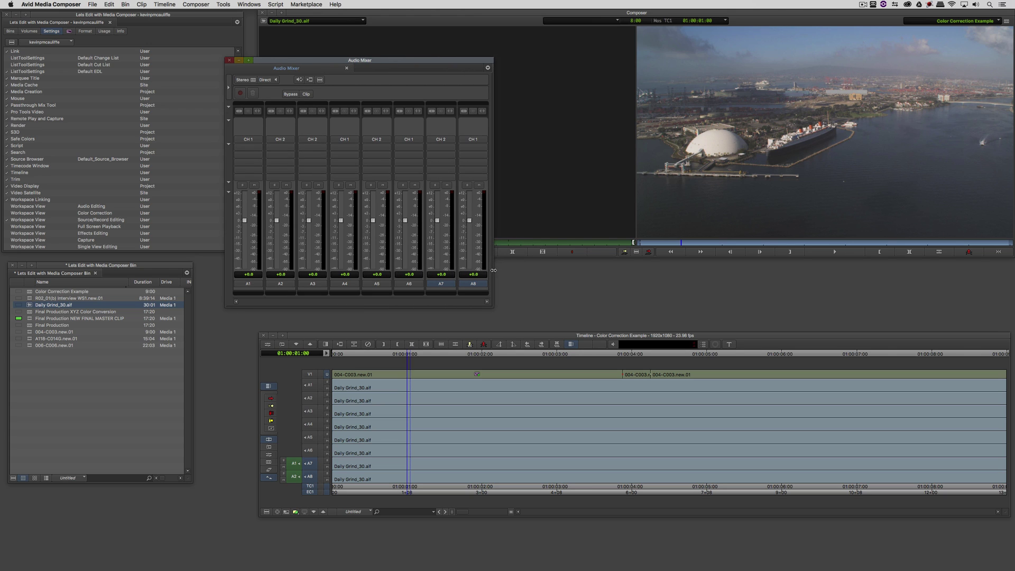
left_click_drag(394, 61, 520, 85)
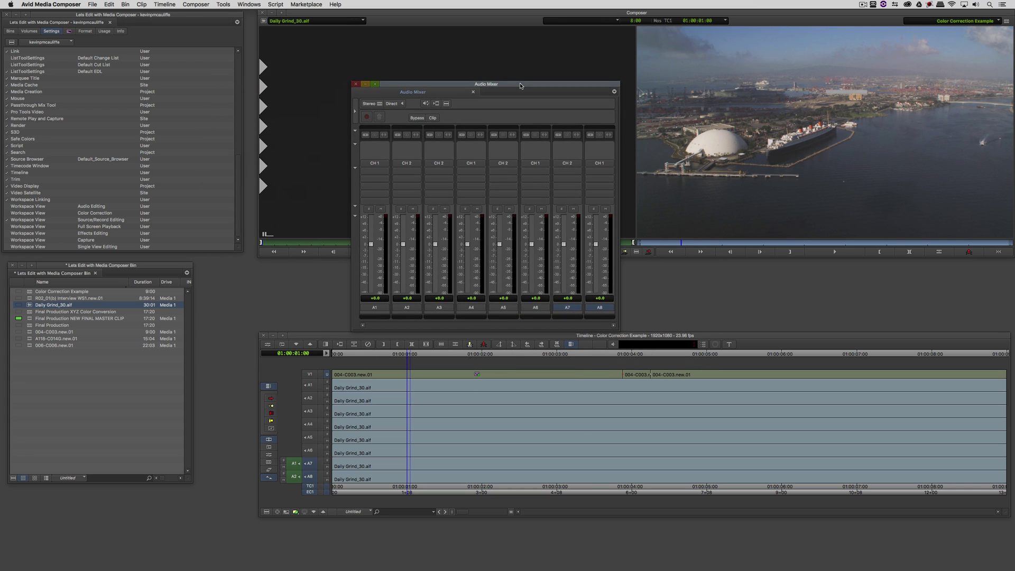
left_click_drag(520, 85, 512, 80)
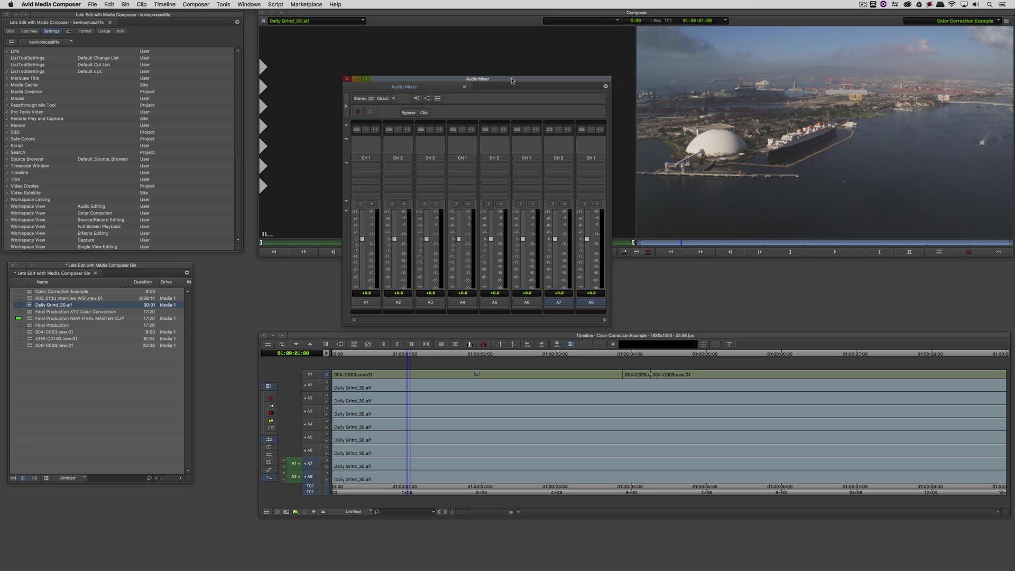
left_click(383, 98)
left_click(388, 105)
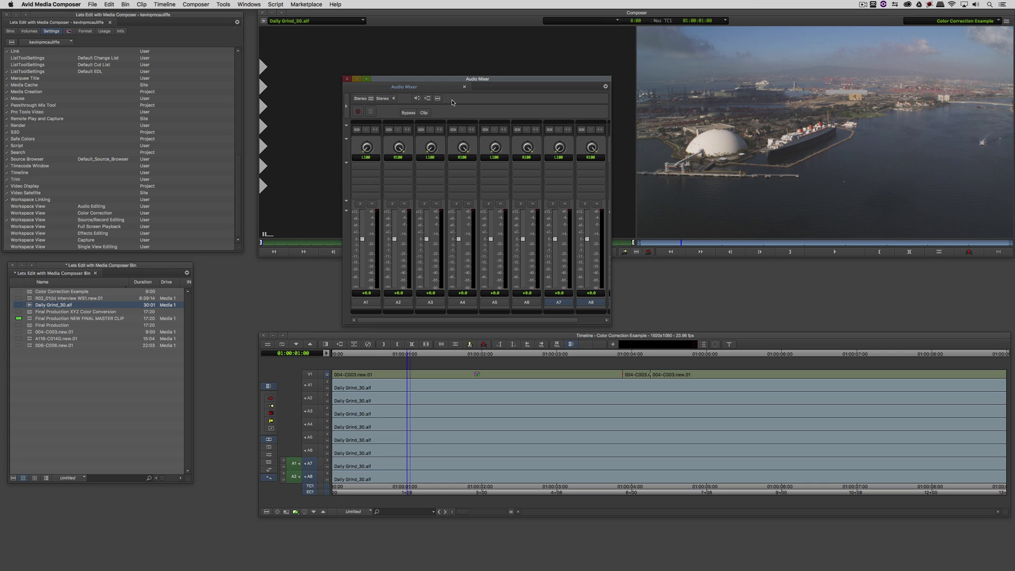
- Switch the Audio Mixer to Narrow Mixer display and move it to the lower left
right_click(470, 164)
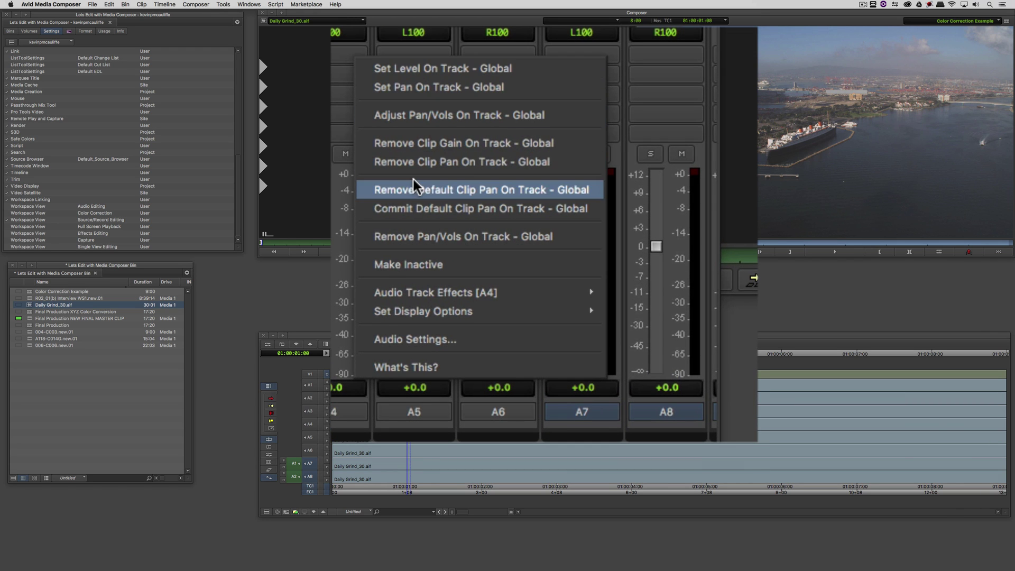
mouse_move(392, 316)
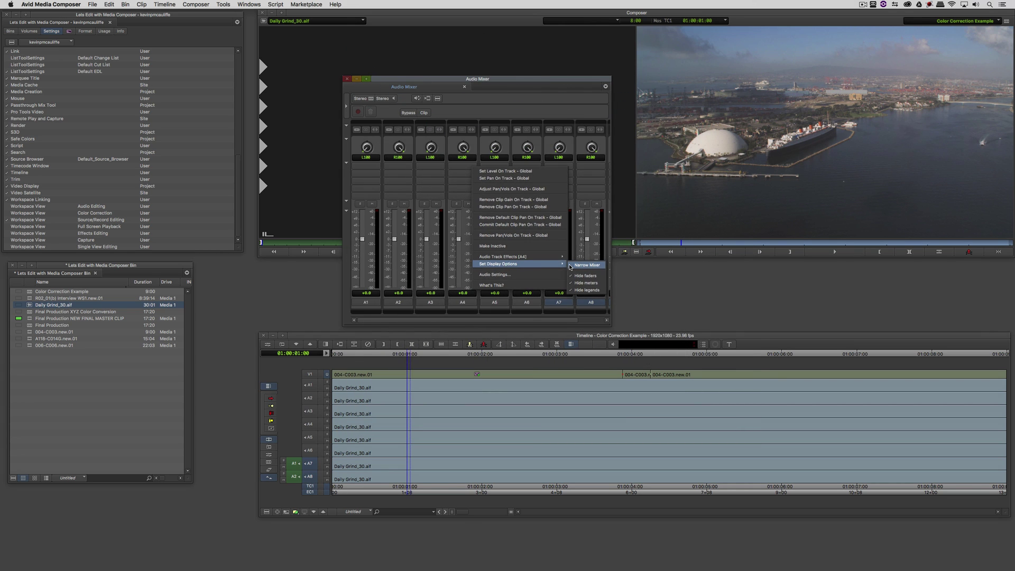
left_click(613, 317)
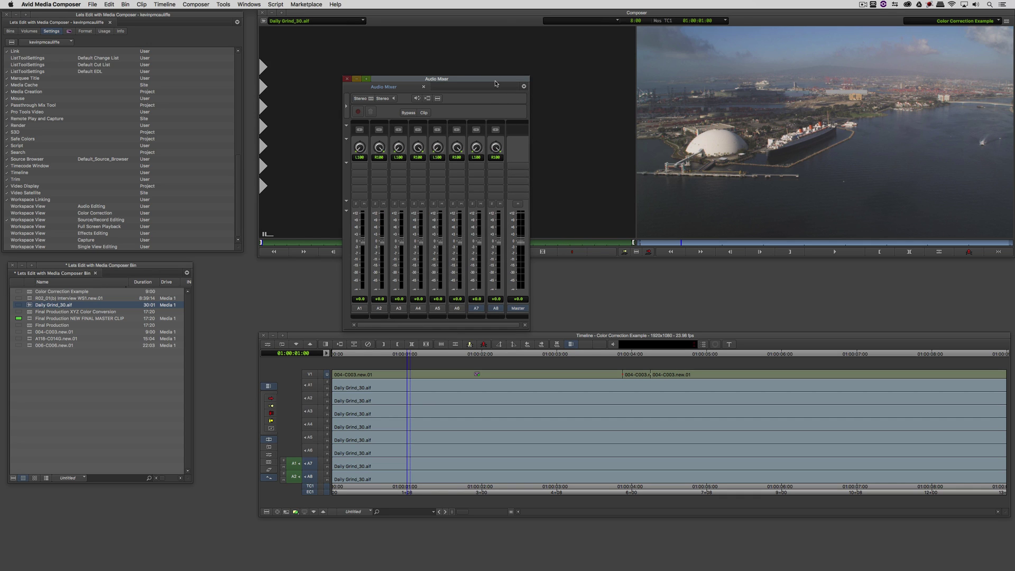
left_click_drag(495, 83, 162, 203)
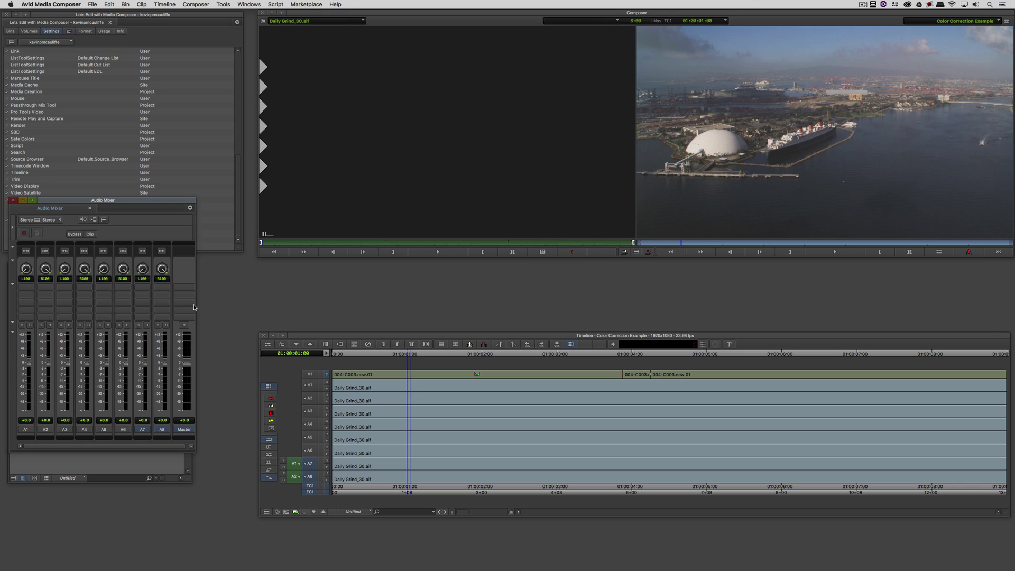
- Play the sequence with audio tracks A1 and A2 soloed, then stop
left_click(392, 423)
key("space")
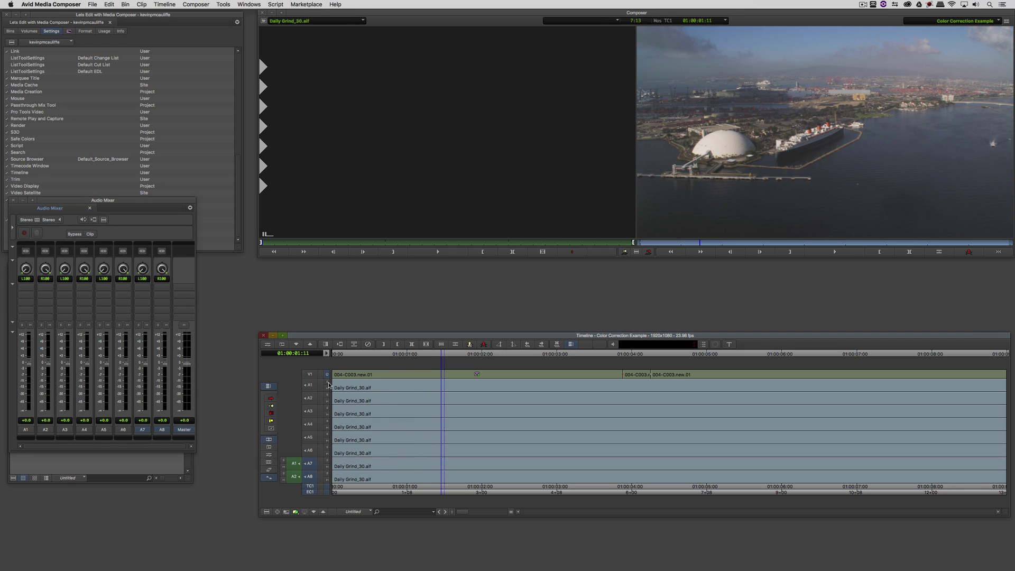
left_click(327, 382)
left_click(328, 395)
key("space")
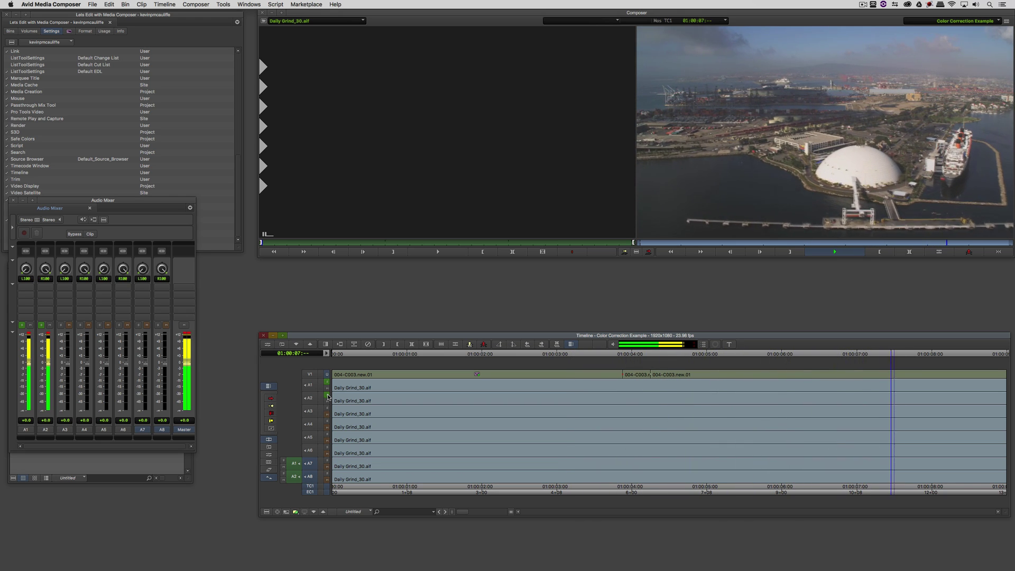
key("space")
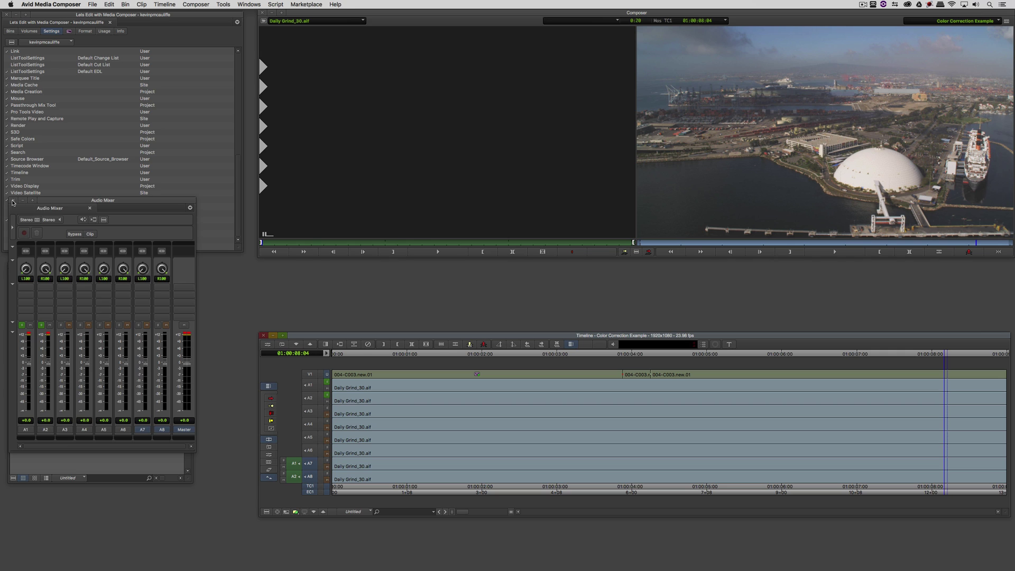
- Close the Audio Mixer and delete audio tracks A1–A8 from the sequence
left_click(13, 201)
left_click(430, 399)
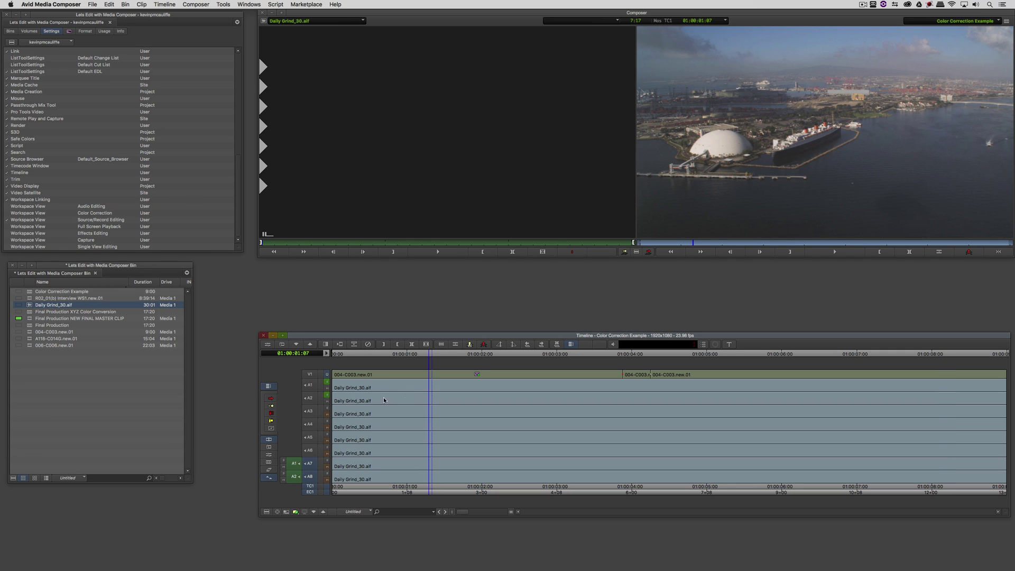
left_click(412, 432)
key("Delete")
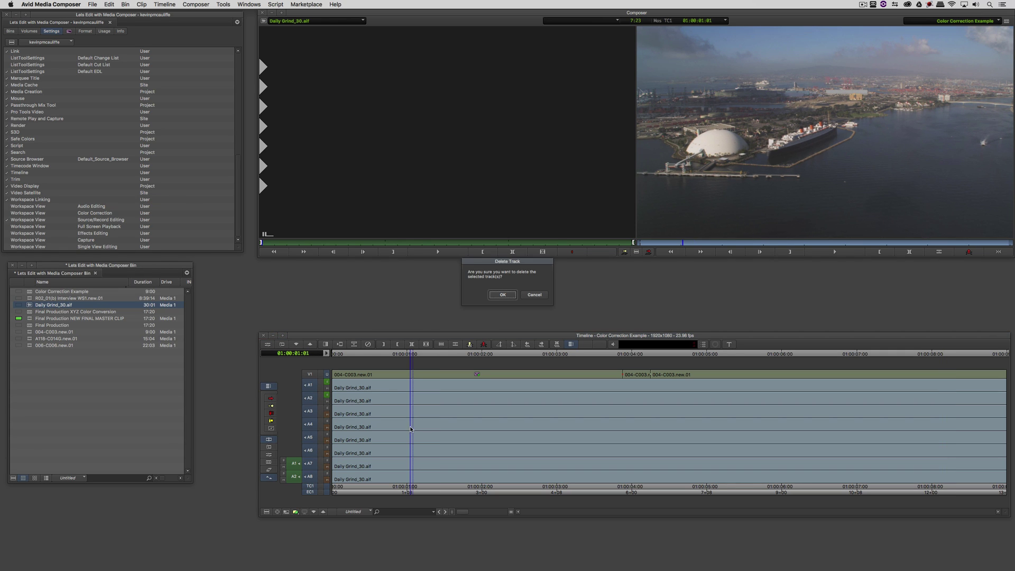
left_click(495, 296)
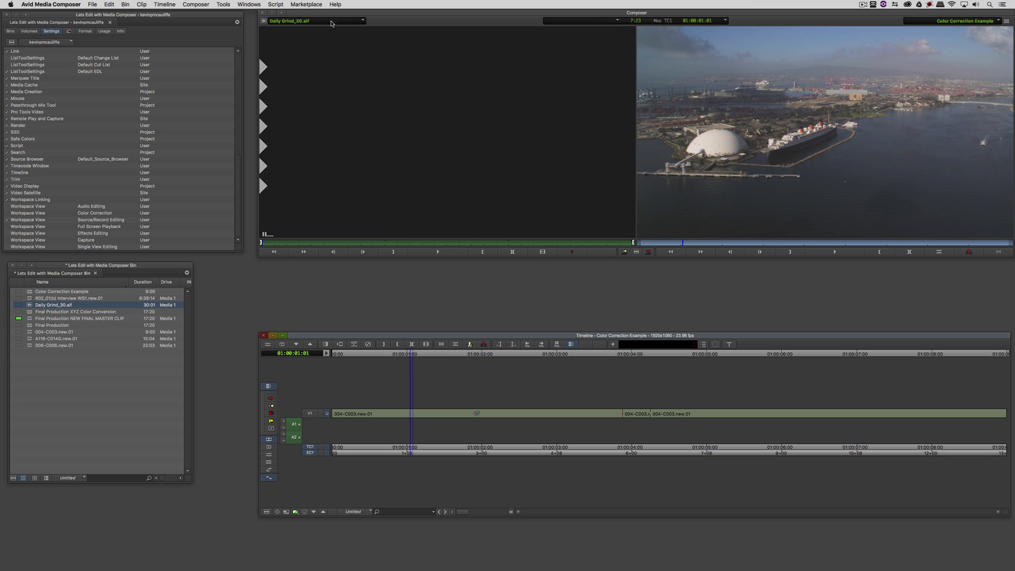
- Clear the source monitor and park the playhead at 01:00:04:02
left_click(331, 23)
left_click(317, 31)
left_click(627, 426)
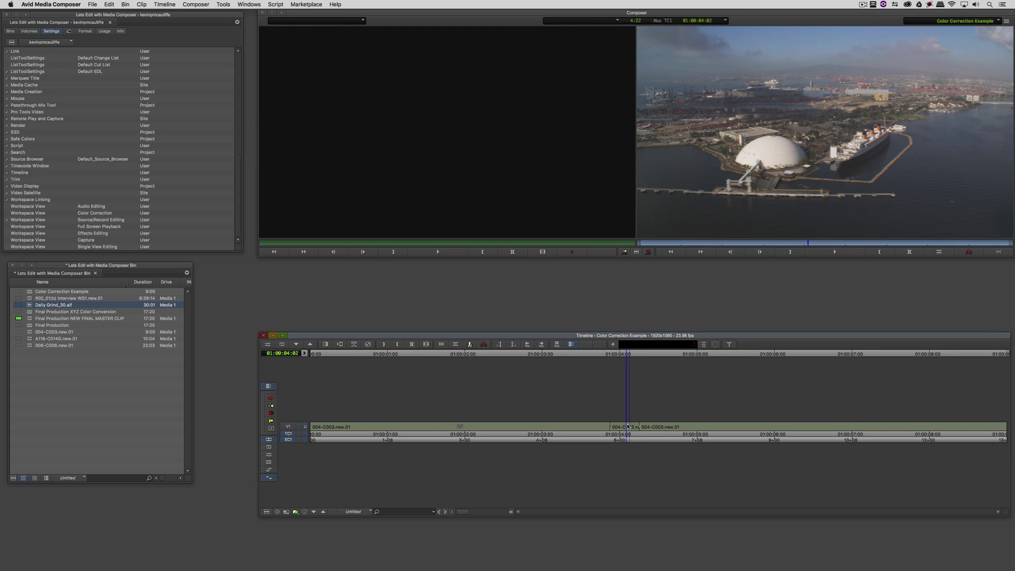
- Switch to the Color Correction workspace, park at 01:00:04:01, and show the Project's Settings list
left_click(249, 4)
mouse_move(311, 14)
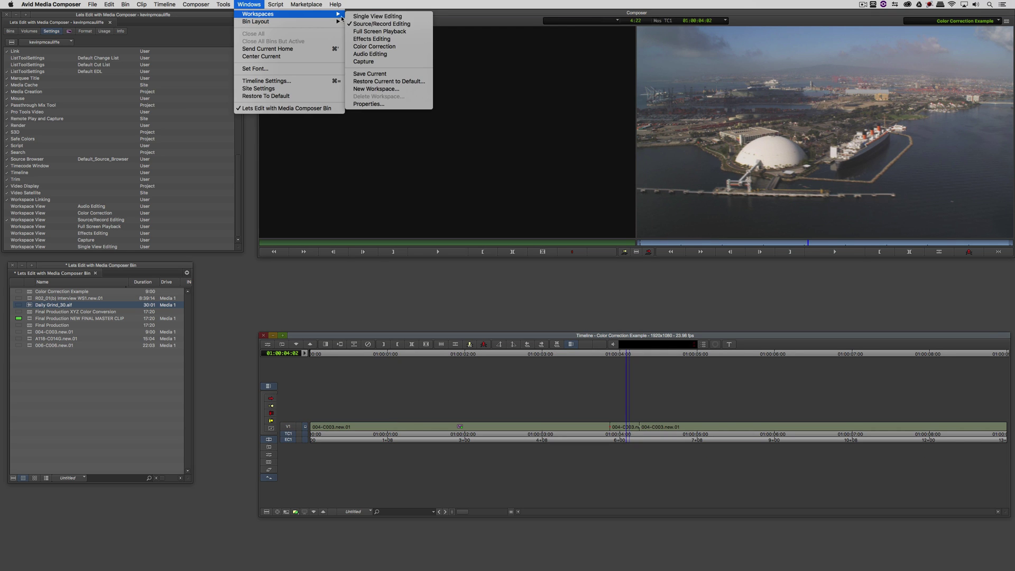
left_click(375, 46)
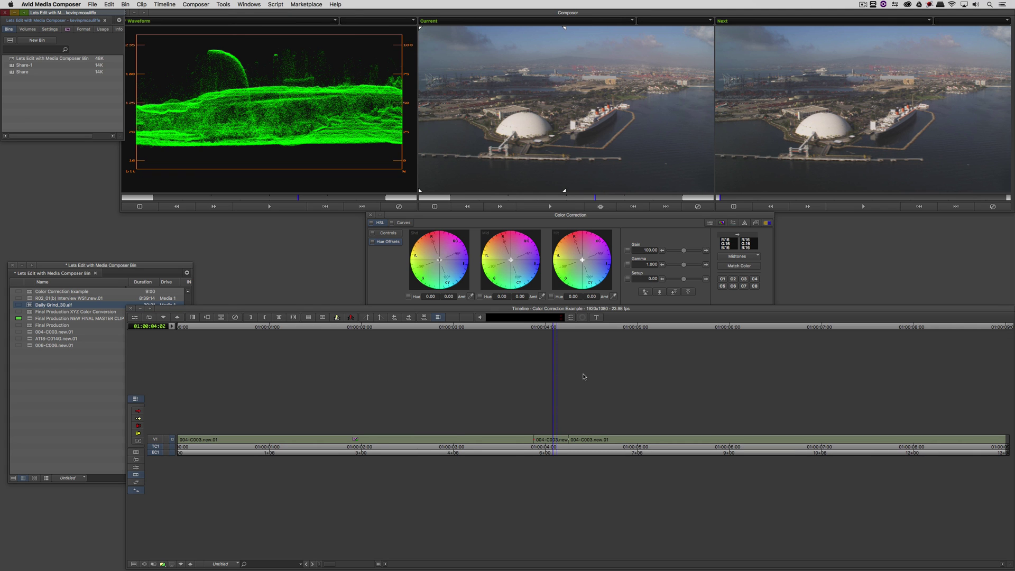
left_click(550, 440)
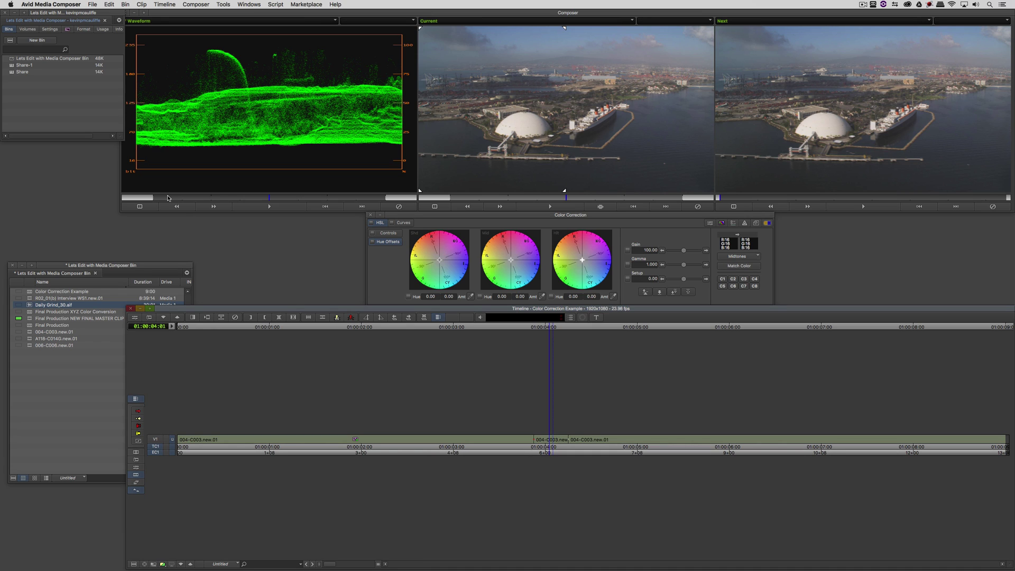
left_click(50, 29)
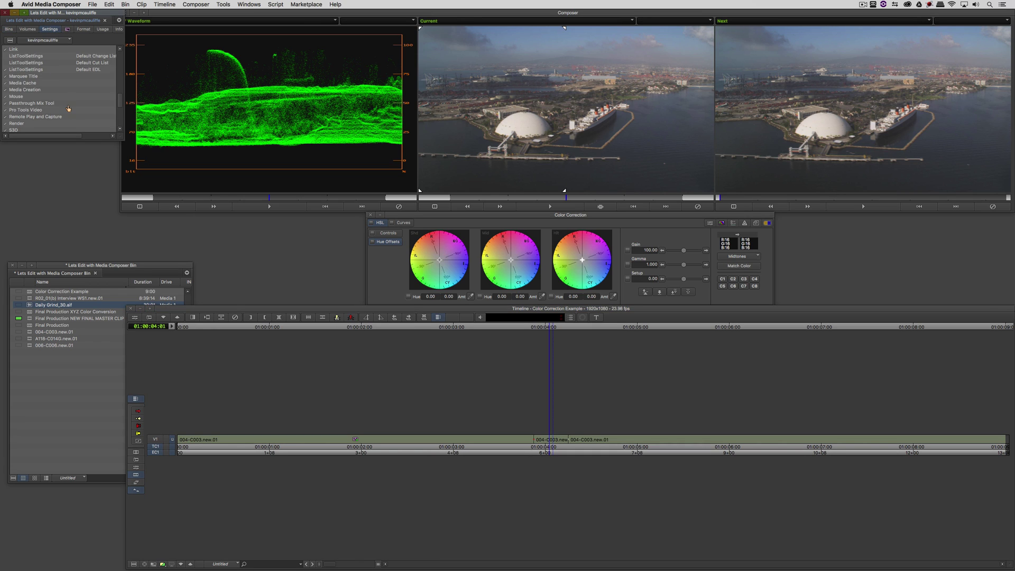
left_click_drag(121, 102, 121, 73)
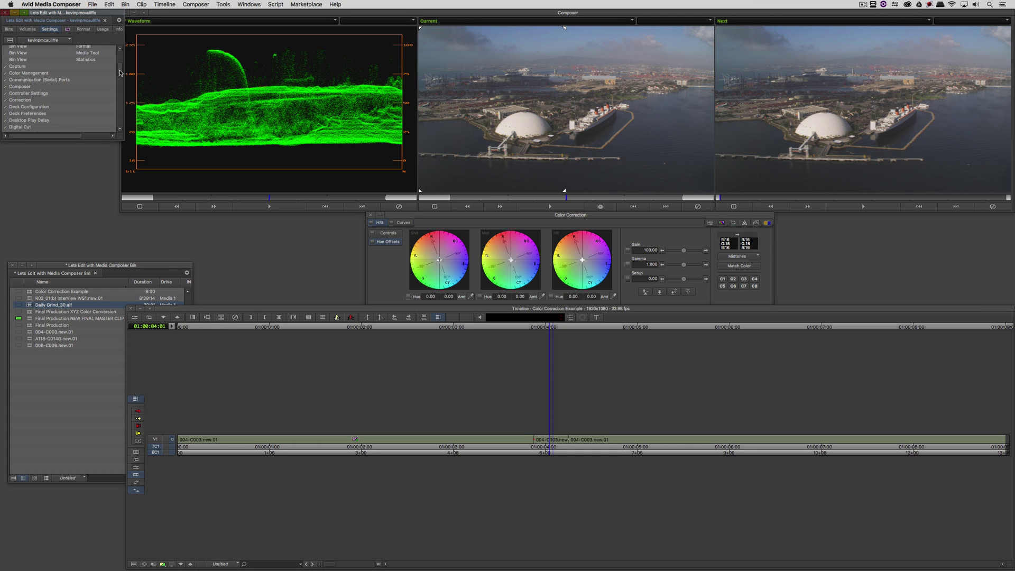
double_click(22, 101)
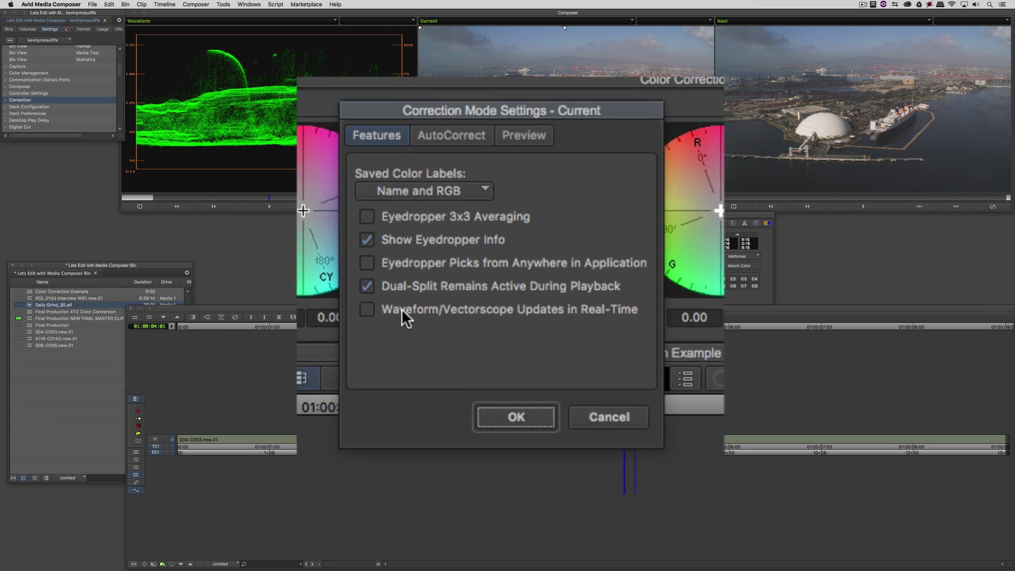
left_click(544, 332)
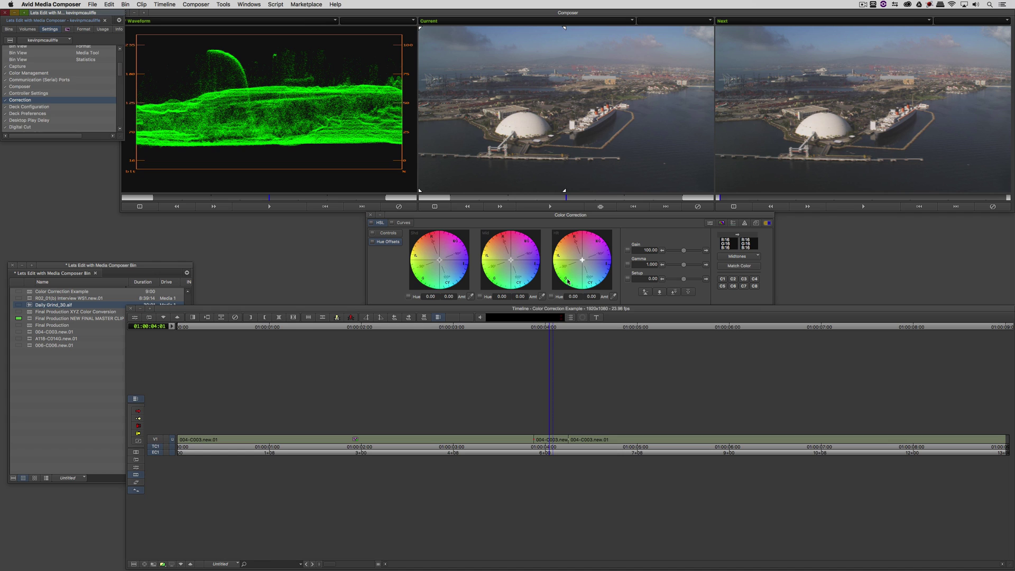
- Tint the highlights full-frame with split preview off, ending at Hue 88.86, Amount 16.83
left_click_drag(582, 260, 567, 279)
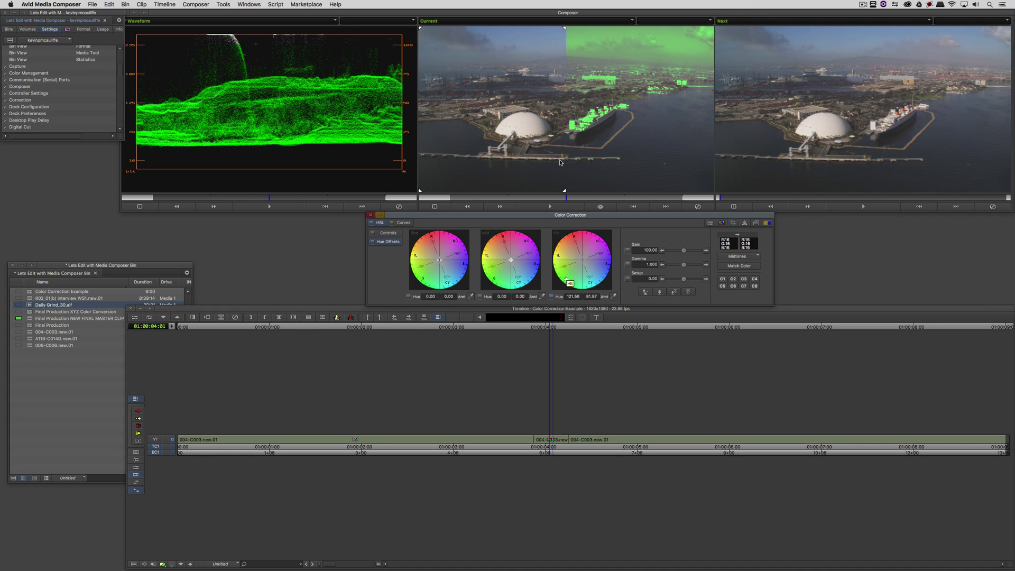
left_click(588, 211)
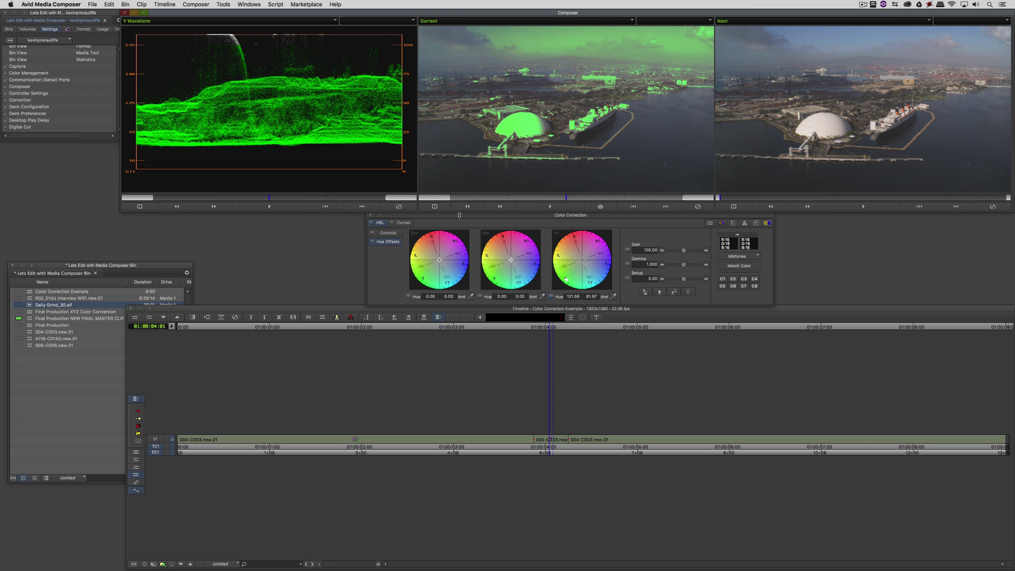
left_click_drag(568, 282, 588, 255)
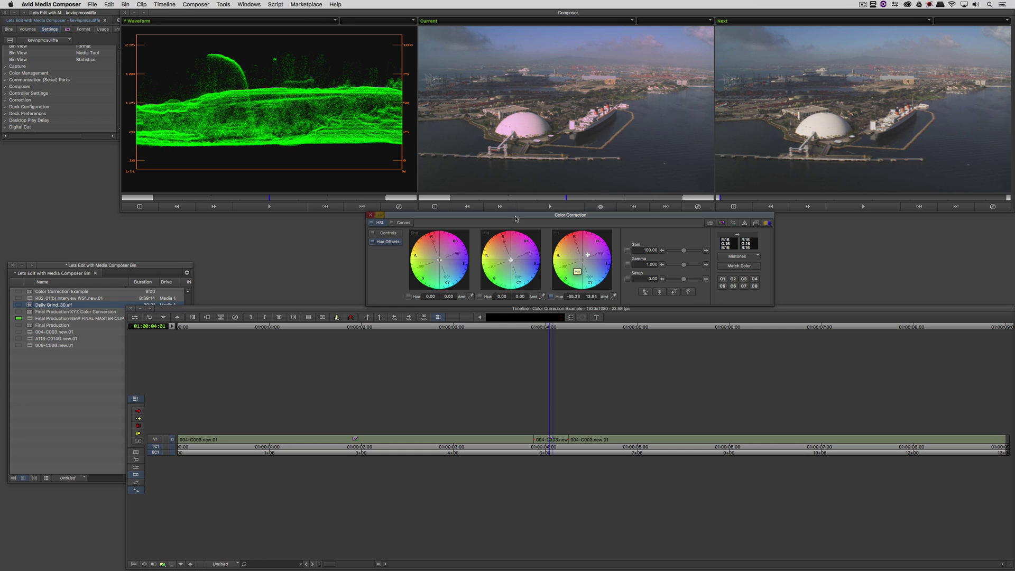
mouse_move(588, 255)
left_mouse_down()
mouse_move(577, 256)
mouse_move(589, 245)
mouse_move(573, 258)
left_mouse_up()
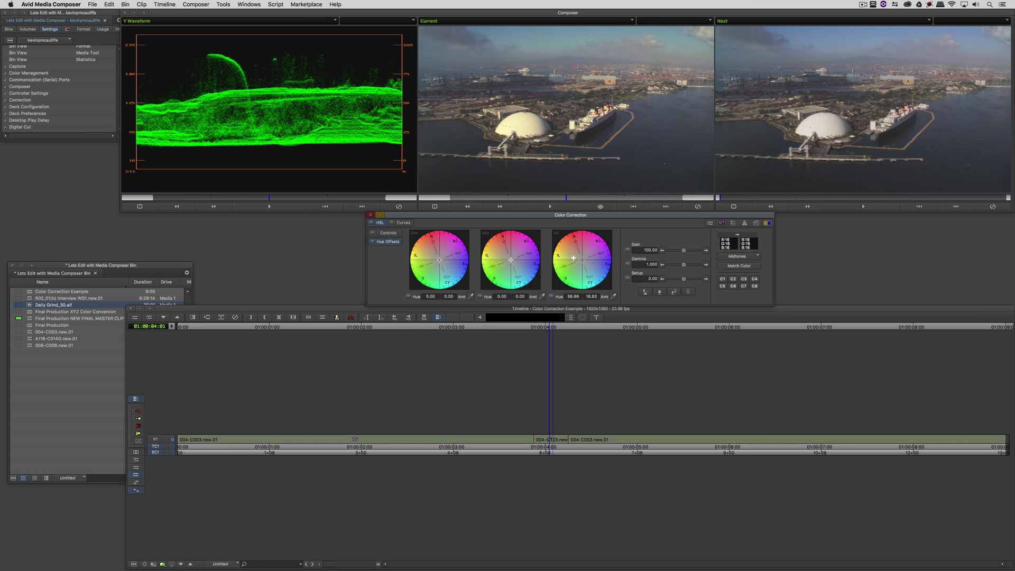
- Enable real-time Waveform/Vectorscope updates in the Correction mode settings
double_click(28, 100)
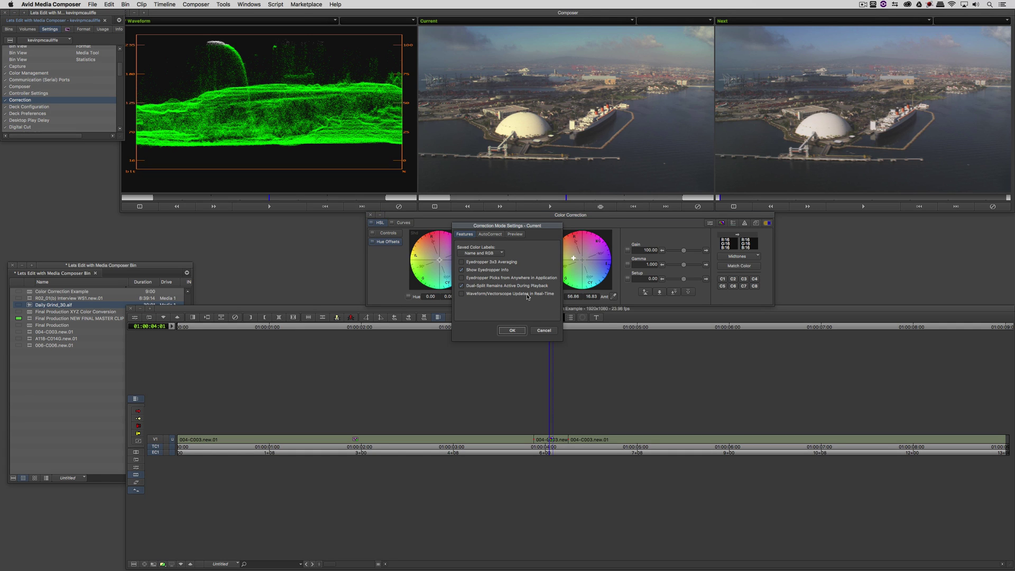
left_click(521, 331)
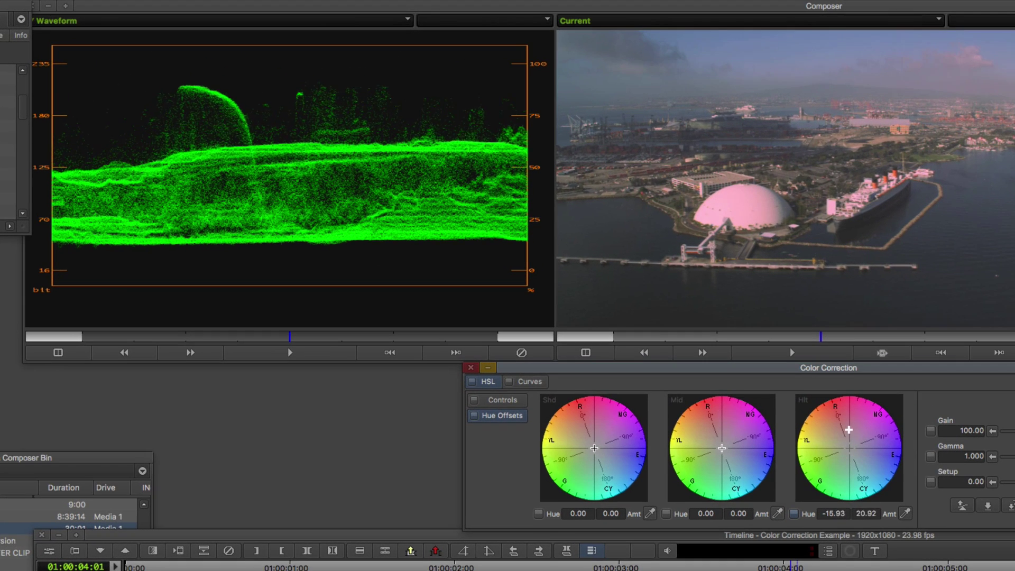
- Re-tint highlights to Hue 75.52, Amount 38.56, and show a Dual Split at 01:00:03:22
left_click_drag(575, 261, 589, 262)
mouse_move(862, 452)
left_mouse_down()
mouse_move(838, 444)
mouse_move(843, 433)
mouse_move(868, 453)
mouse_move(862, 462)
mouse_move(827, 445)
mouse_move(820, 468)
mouse_move(832, 481)
mouse_move(879, 470)
mouse_move(863, 420)
mouse_move(834, 423)
mouse_move(822, 450)
left_mouse_up()
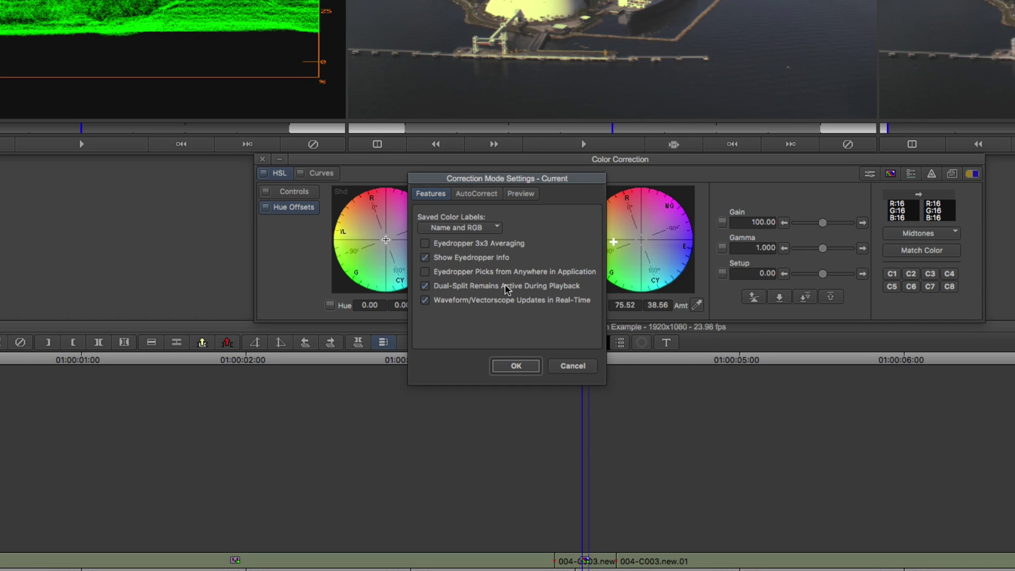
left_click(516, 366)
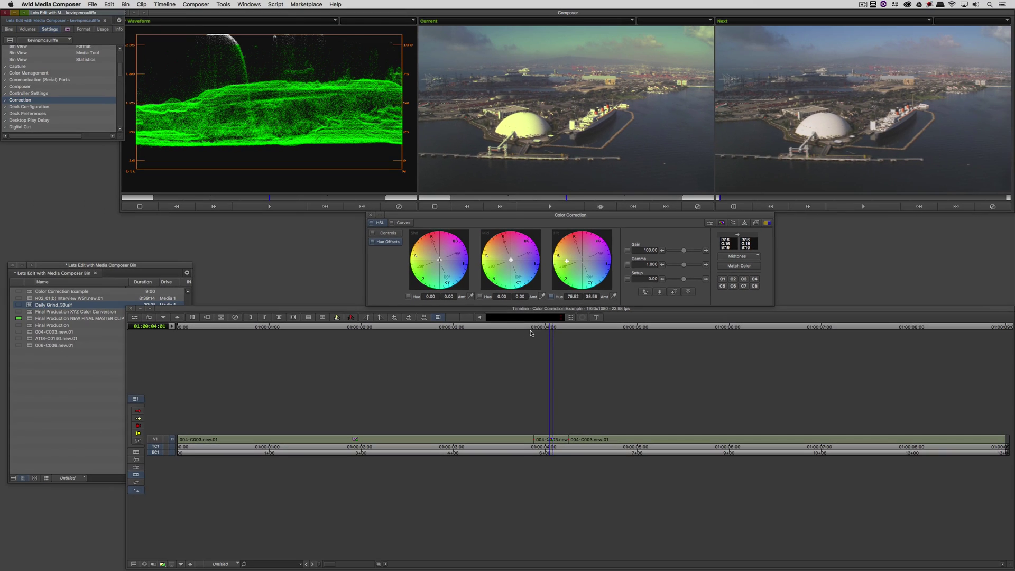
left_click(436, 207)
left_click(538, 440)
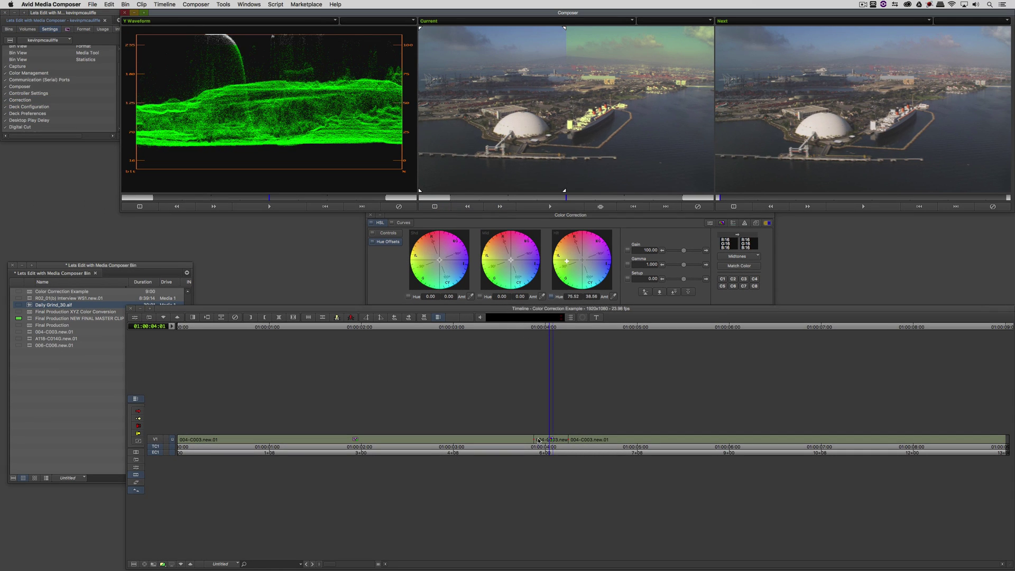
- Return to the Source/Record editing layout with the playhead at 01:00:03:21
key("super+shift+3")
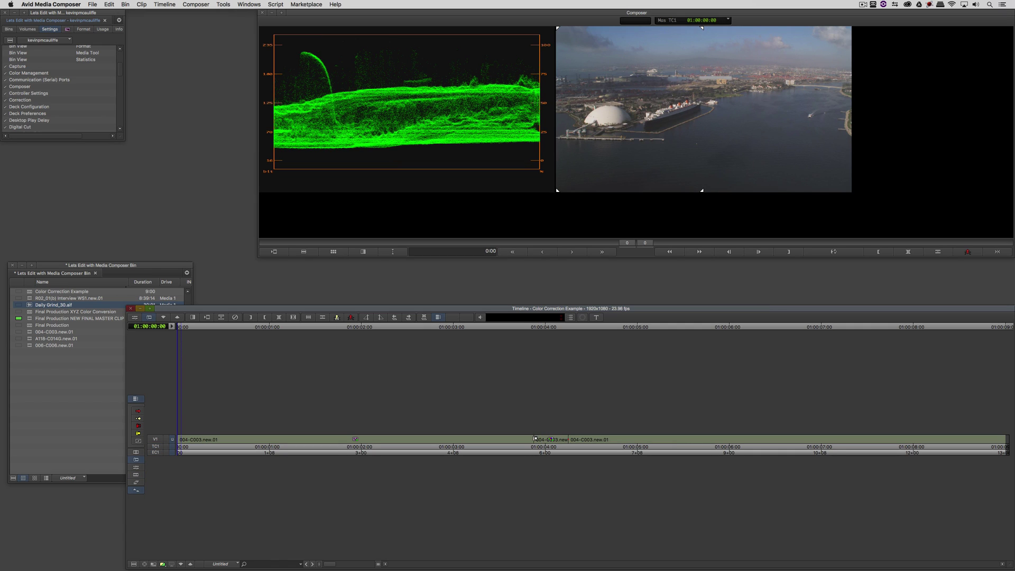
left_click(536, 439)
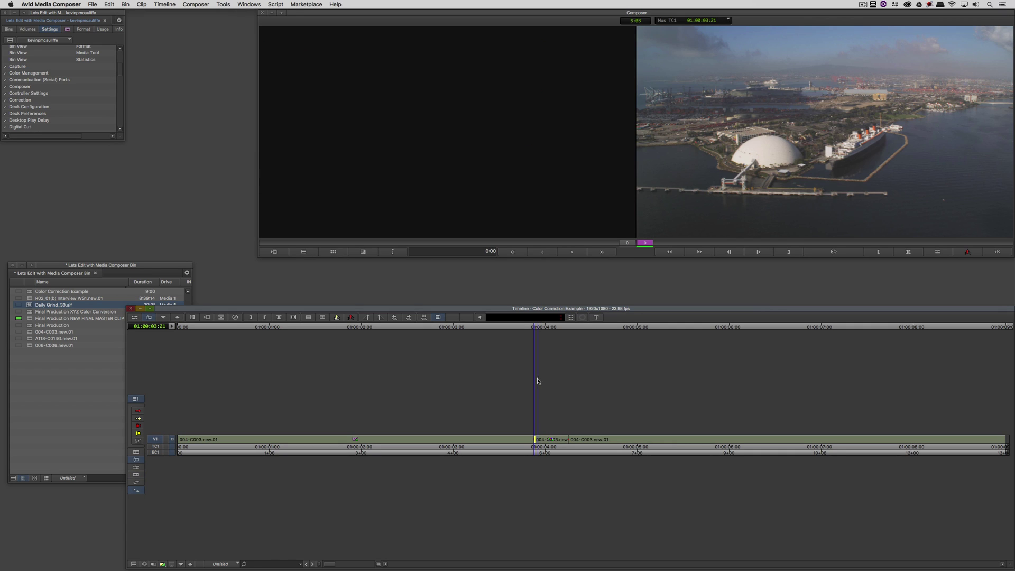
left_click(633, 227)
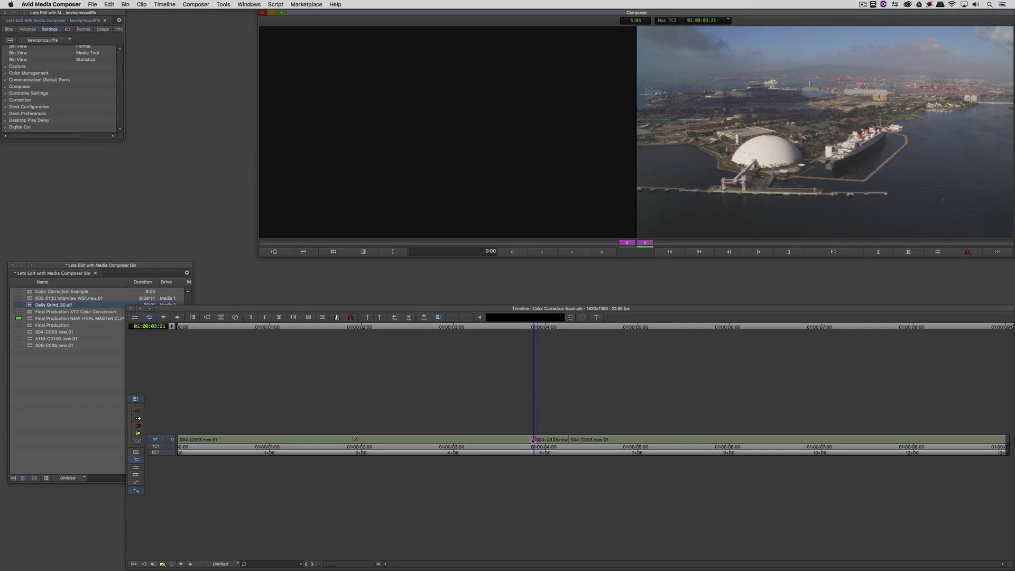
- Roll the V1 cut between the second and third clips later and exit Trim mode
left_click_drag(533, 440, 427, 440)
left_click(570, 440)
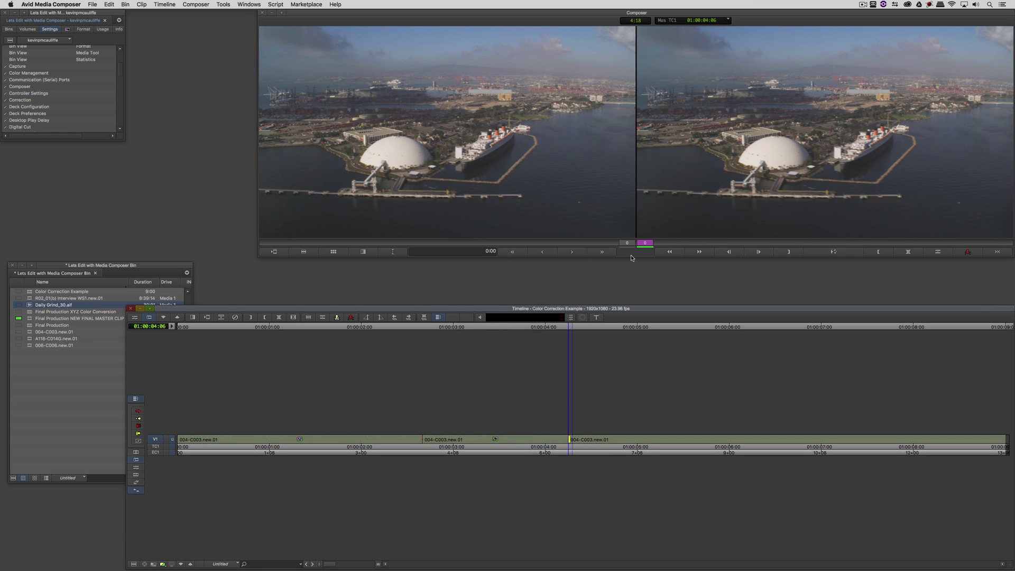
left_click_drag(570, 440, 688, 442)
left_click(548, 439)
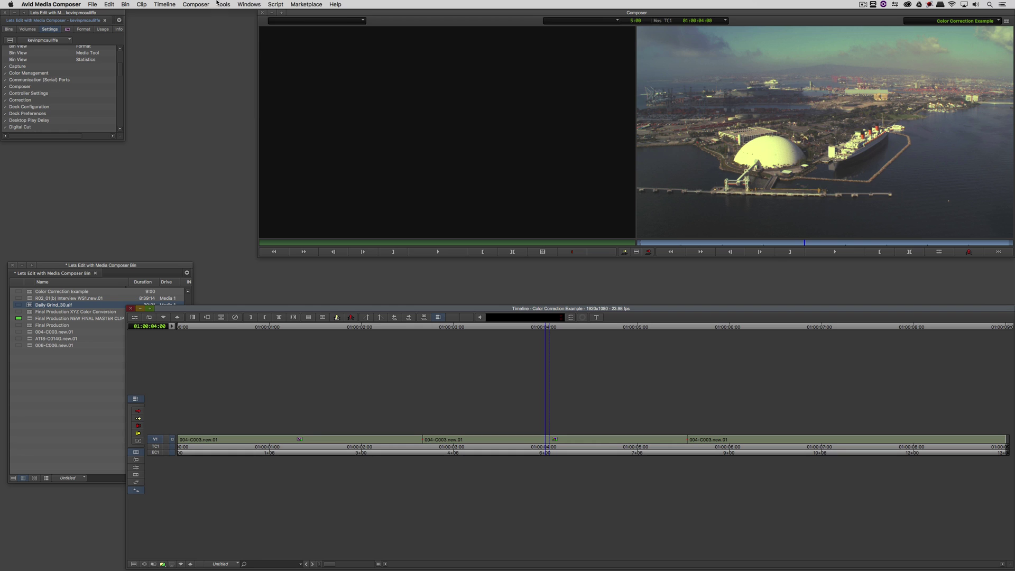
left_click(249, 4)
- In the Color Correction workspace, play across the cut and run Segment Preview from 01:00:04:02
mouse_move(259, 15)
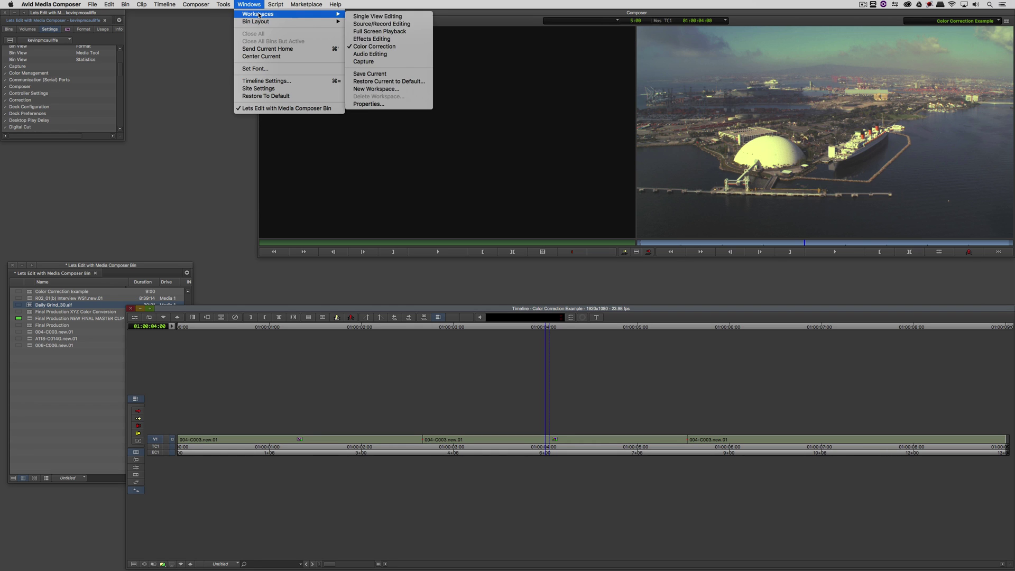
left_click(374, 46)
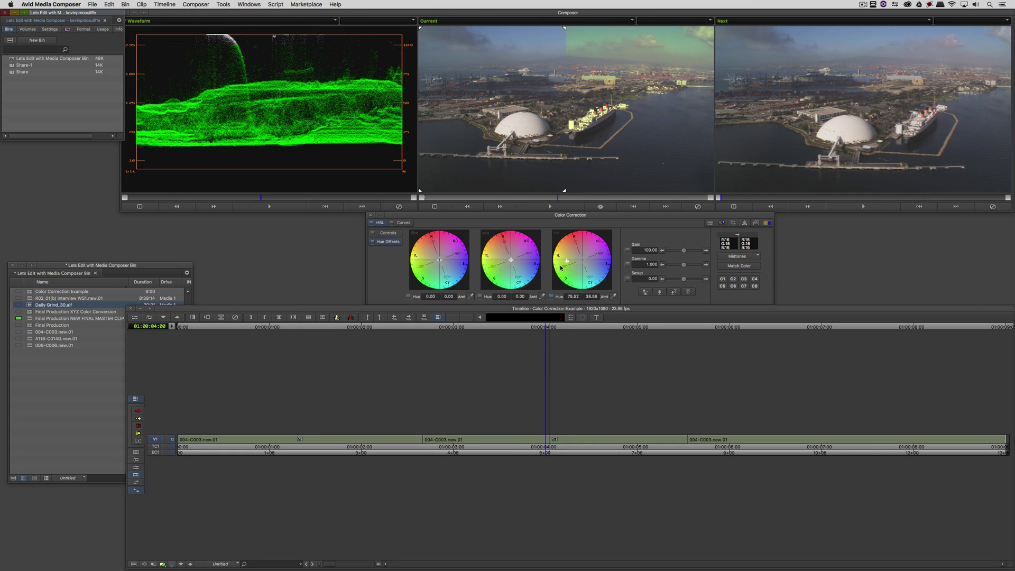
key("Left")
key("Left")
key("Left")
key("Left")
key("Left")
key("Left")
key("Left")
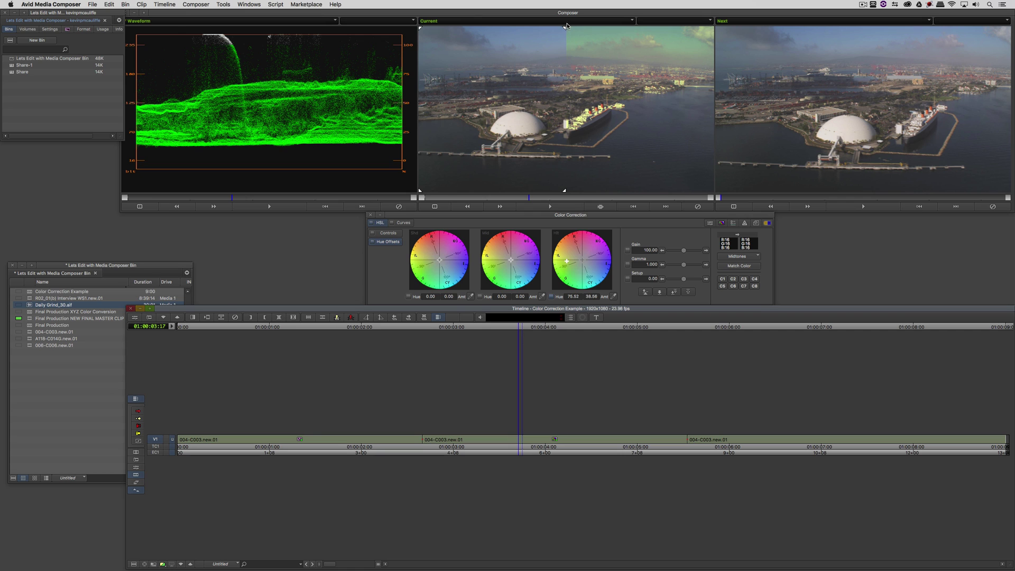
key("j")
key("l")
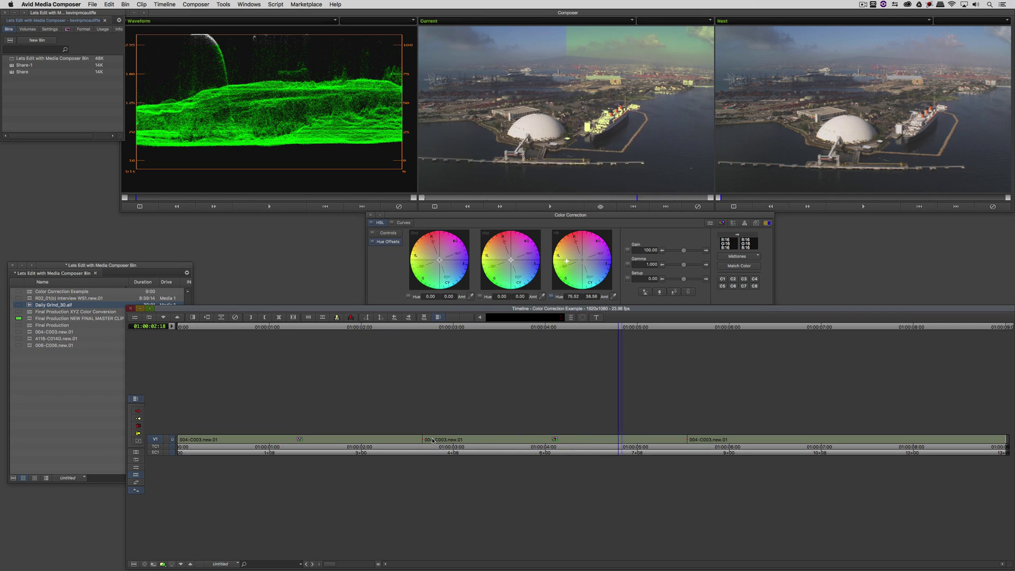
key("k")
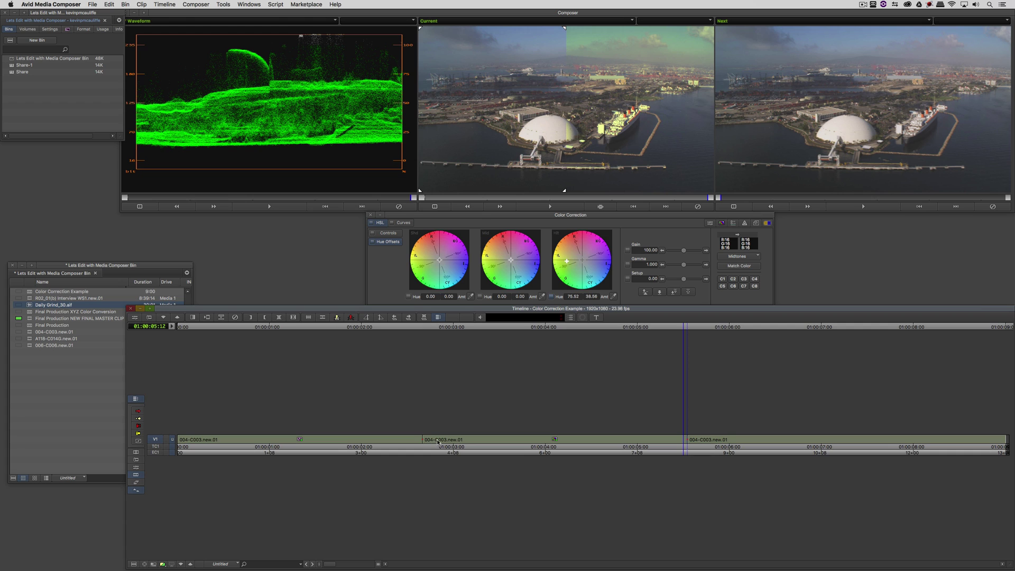
left_click(556, 442)
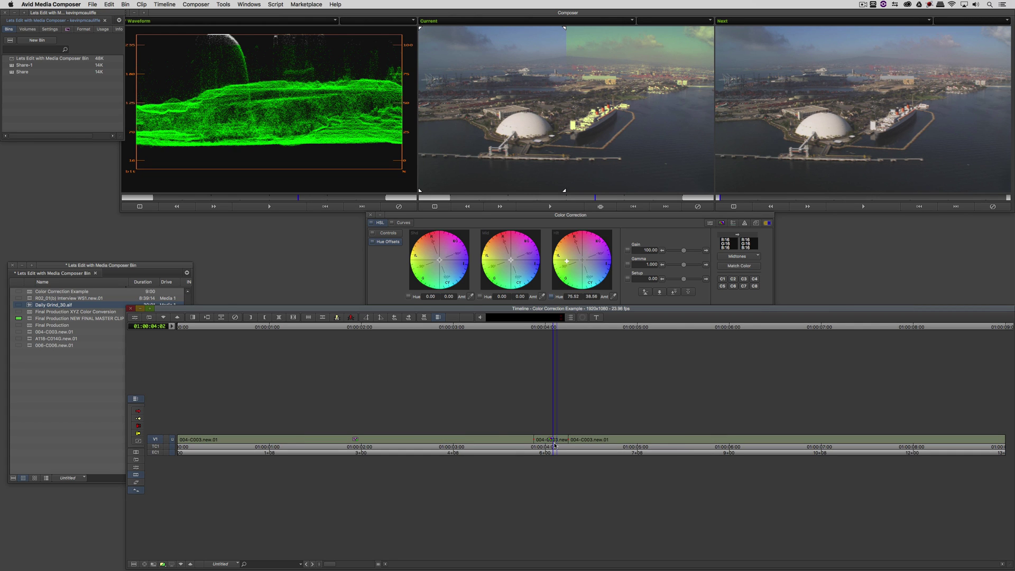
left_click(602, 207)
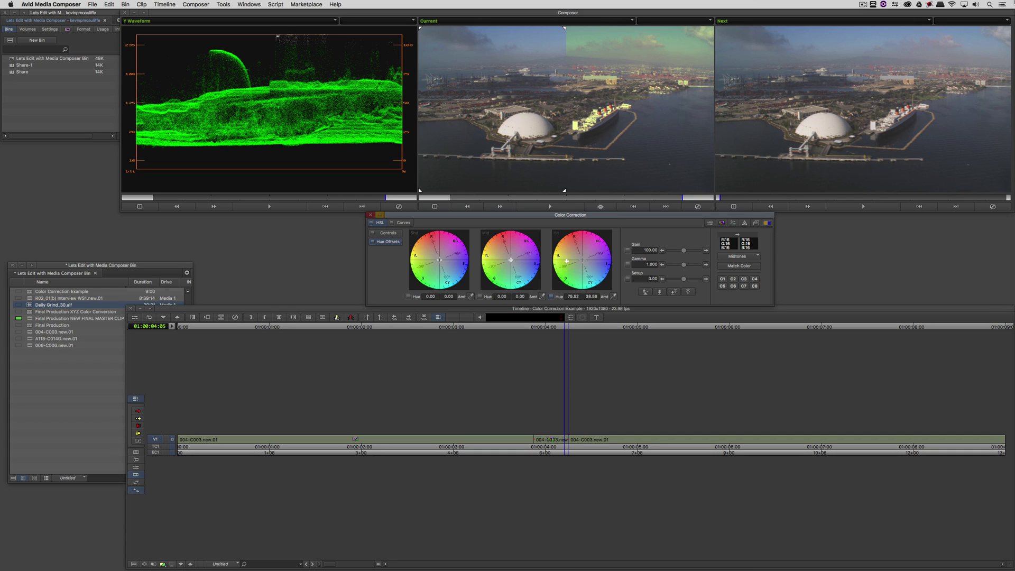
- Switch to the Source/Record Editing workspace and make the timeline shorter and wider
left_click(249, 4)
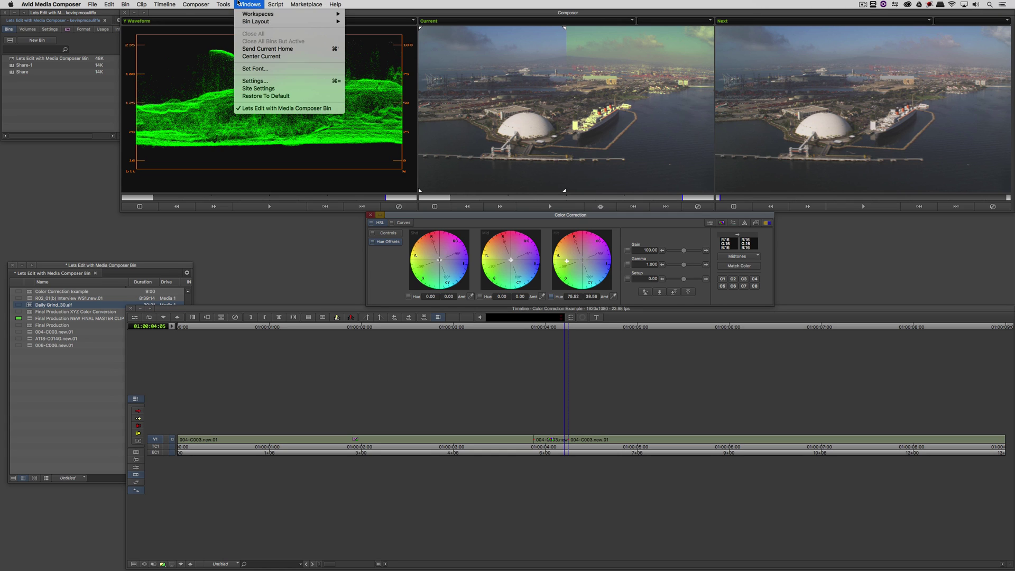
mouse_move(259, 14)
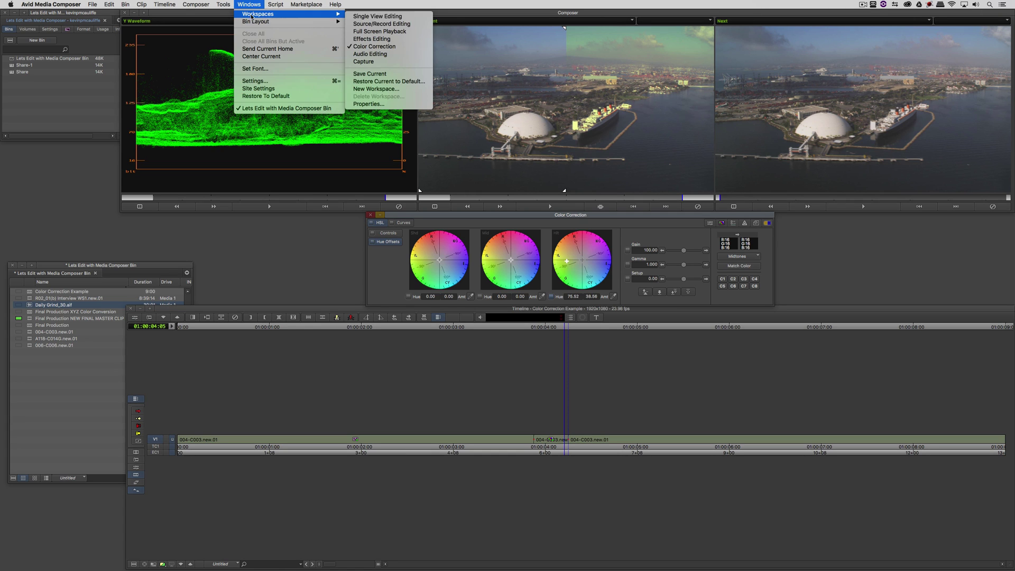
left_click(393, 25)
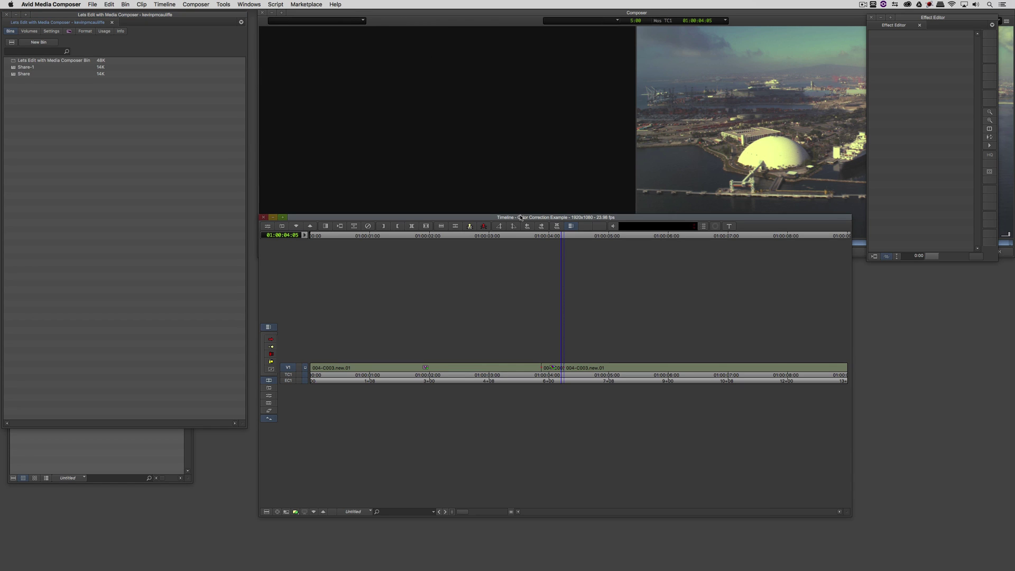
left_click_drag(522, 215, 522, 302)
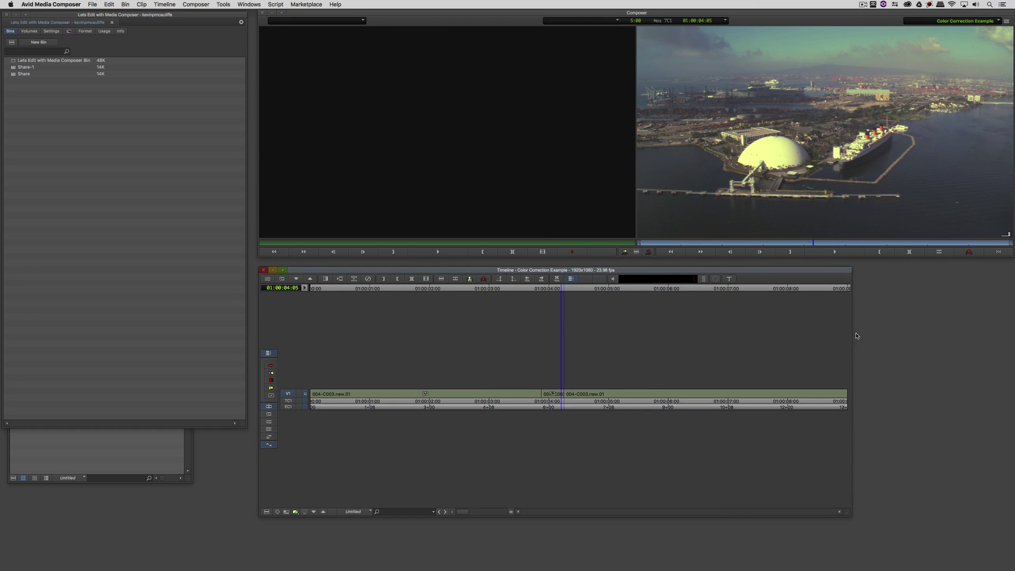
left_click_drag(852, 334, 1008, 318)
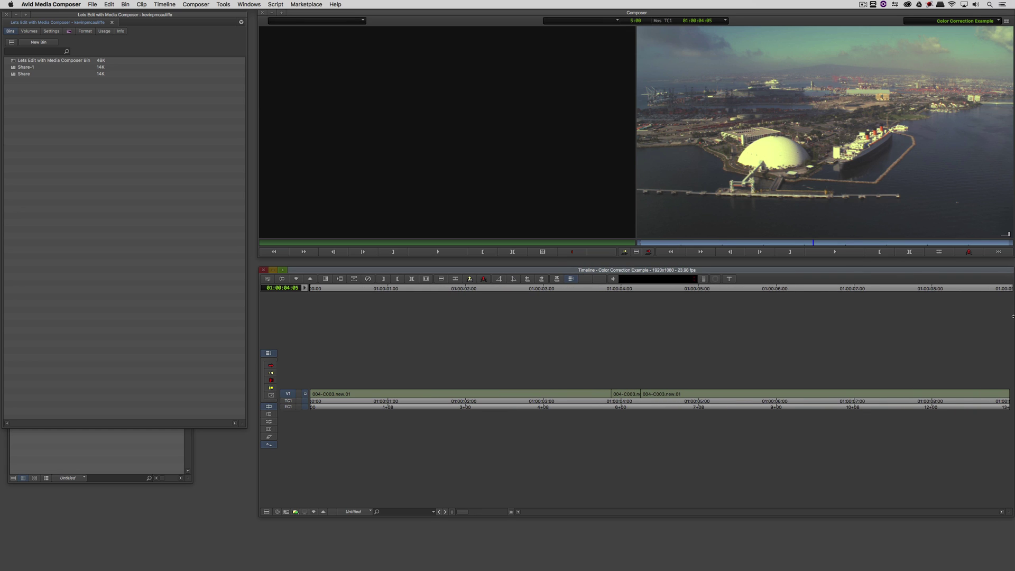
- Save this layout to the current workspace and bring the clip bin forward
left_click(224, 4)
mouse_move(250, 4)
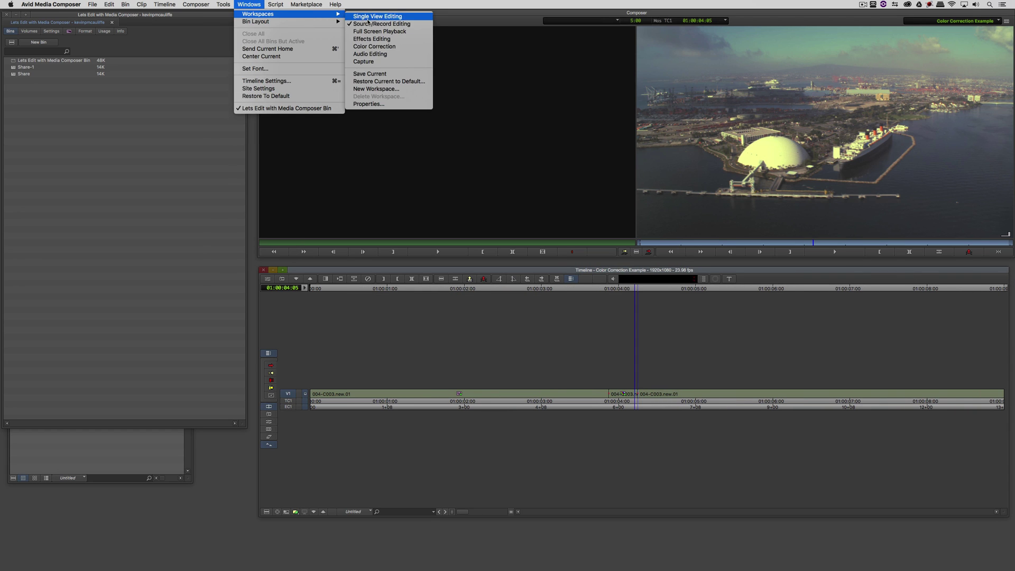
left_click(377, 74)
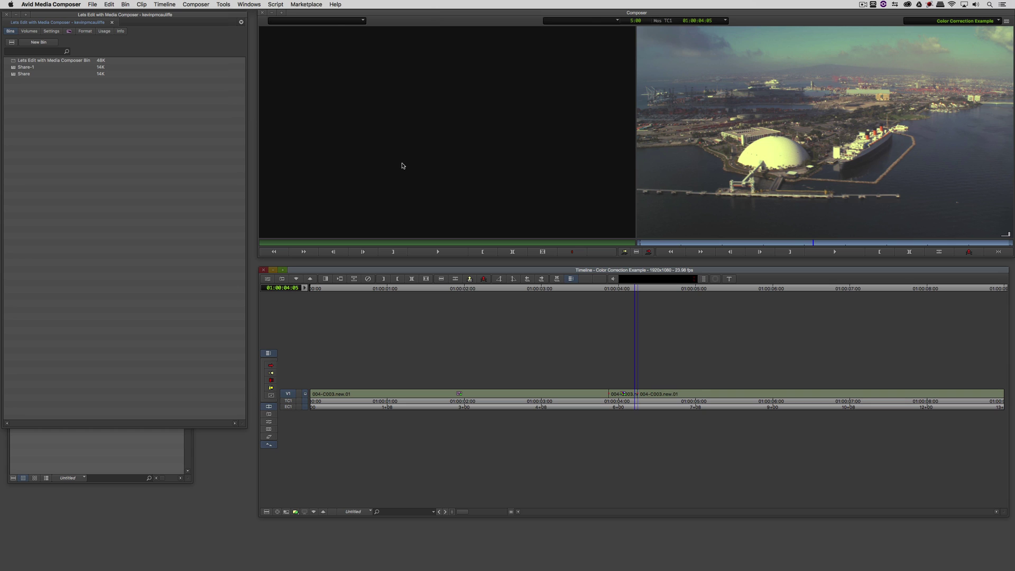
left_click(91, 448)
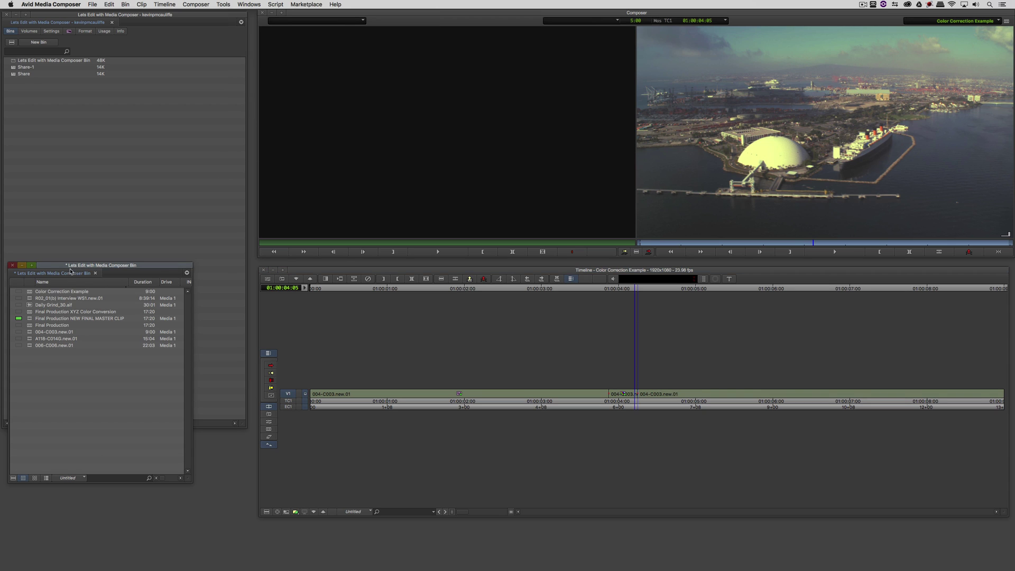
- Load R02_01(b) Interview WS1.new.01 into the source monitor and stop it at 00:08:34:10
double_click(33, 299)
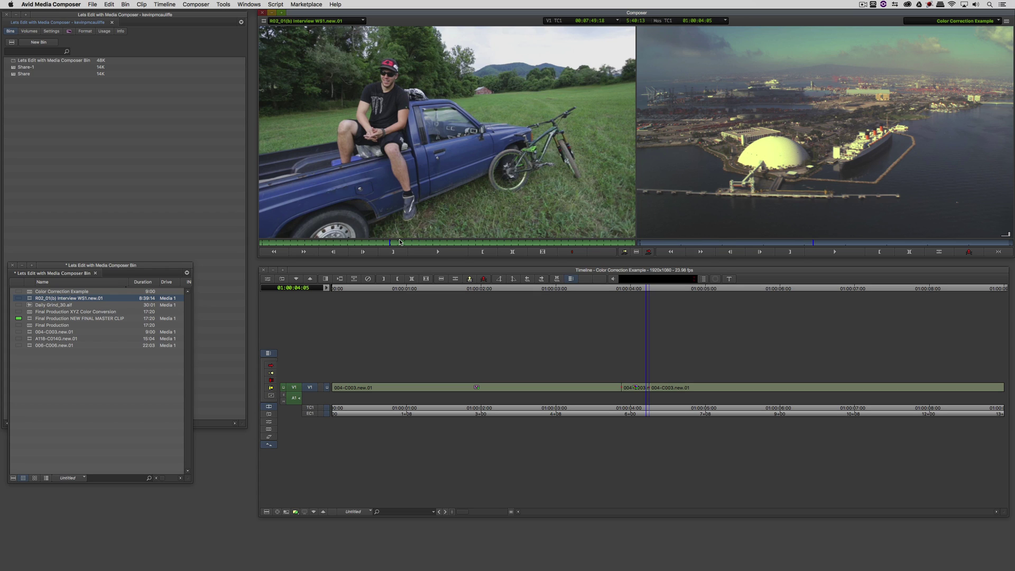
left_click(407, 242)
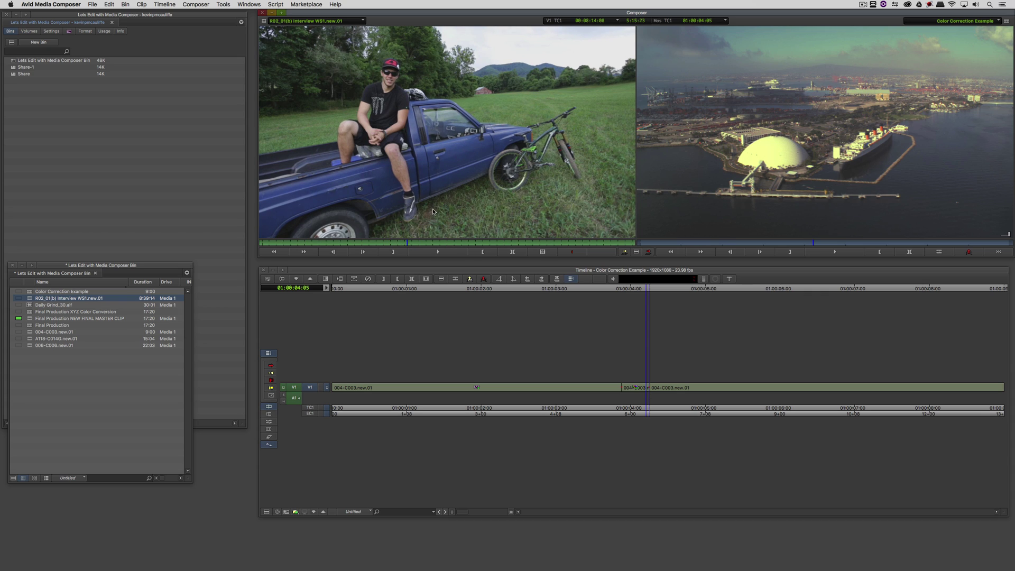
left_click(417, 242)
left_click(430, 254)
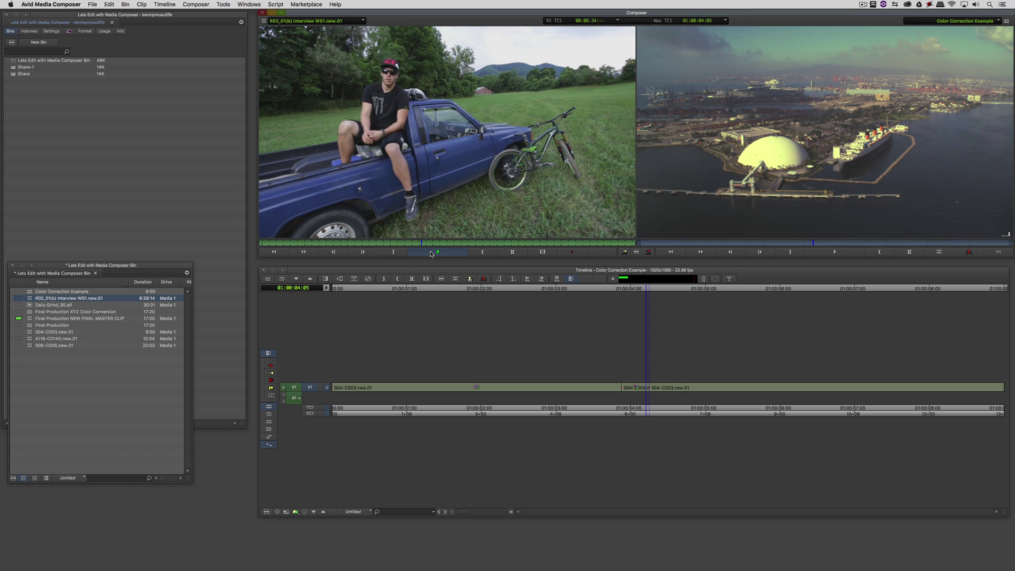
left_click(430, 254)
- Open the interview clip's Source Settings on the Audio tab, showing audio slip at 0 samples
right_click(29, 300)
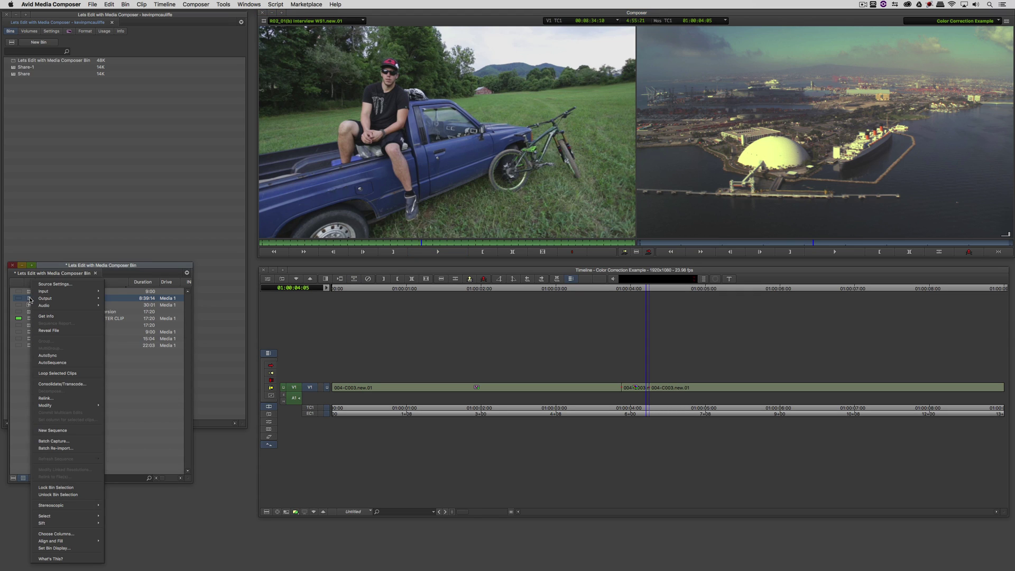
left_click(51, 285)
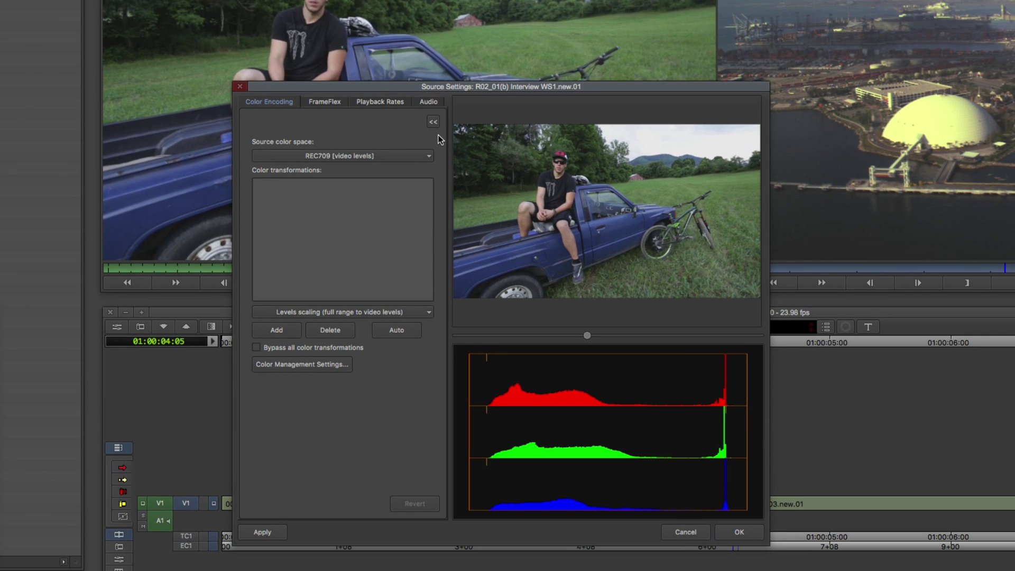
left_click(431, 104)
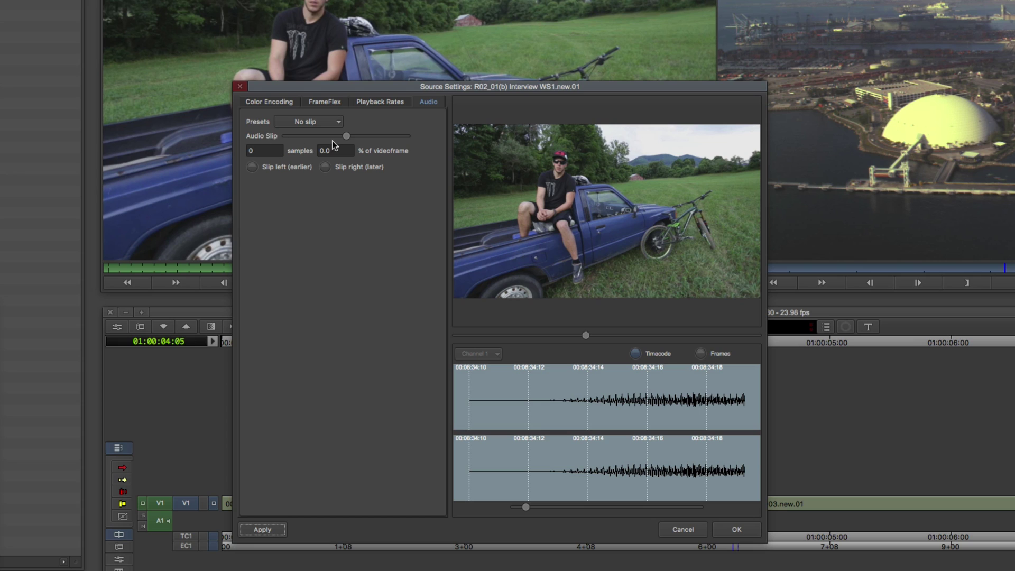
- Slip the interview clip's audio right to 2491 samples (124.4% of a frame, Custom preset)
mouse_move(346, 137)
left_mouse_down()
mouse_move(333, 141)
mouse_move(361, 137)
left_mouse_up()
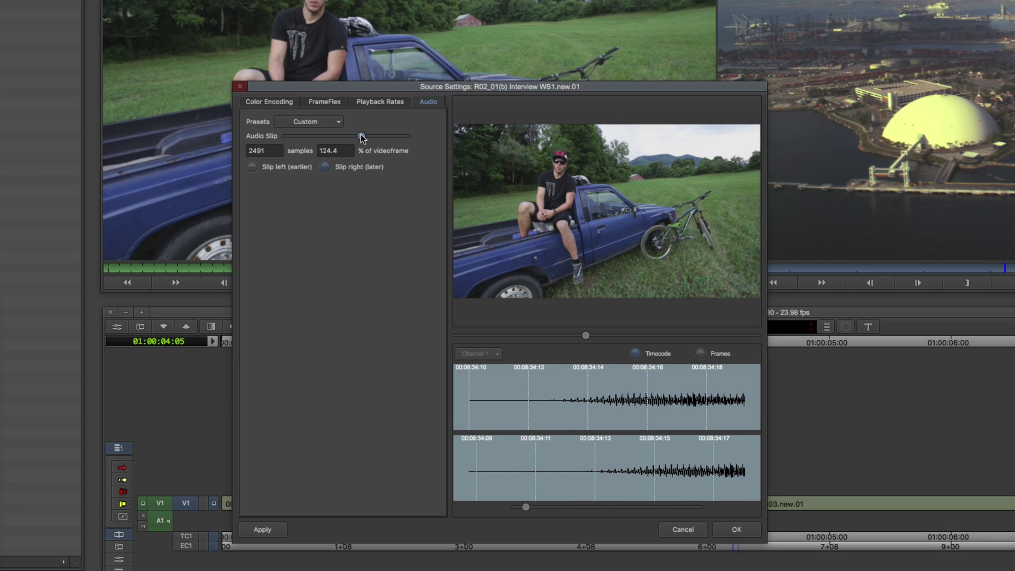